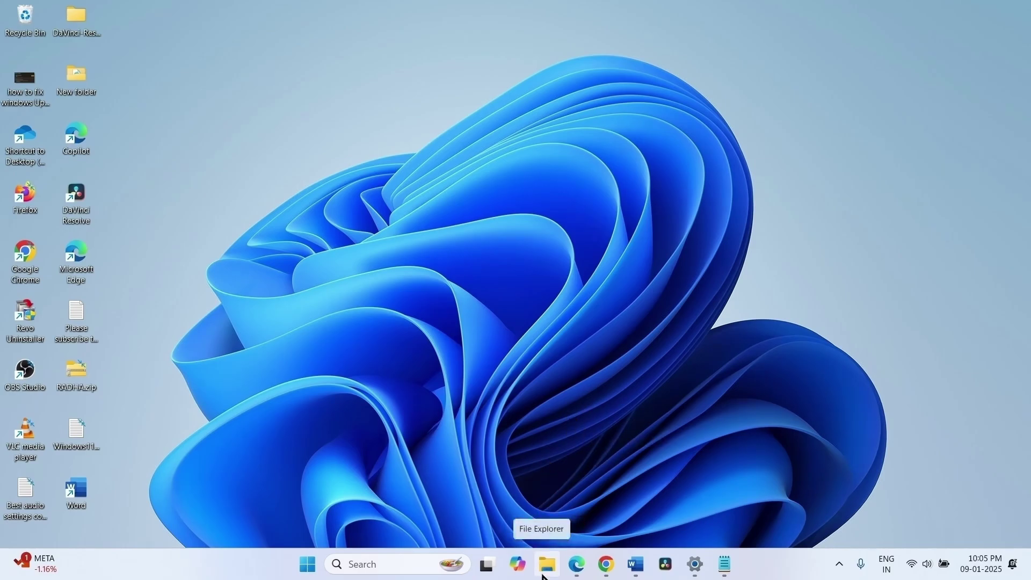
- Run SFCFix in the Downloads folder by dropping SFCFix.zip onto SFCFix.exe
left_click(544, 576)
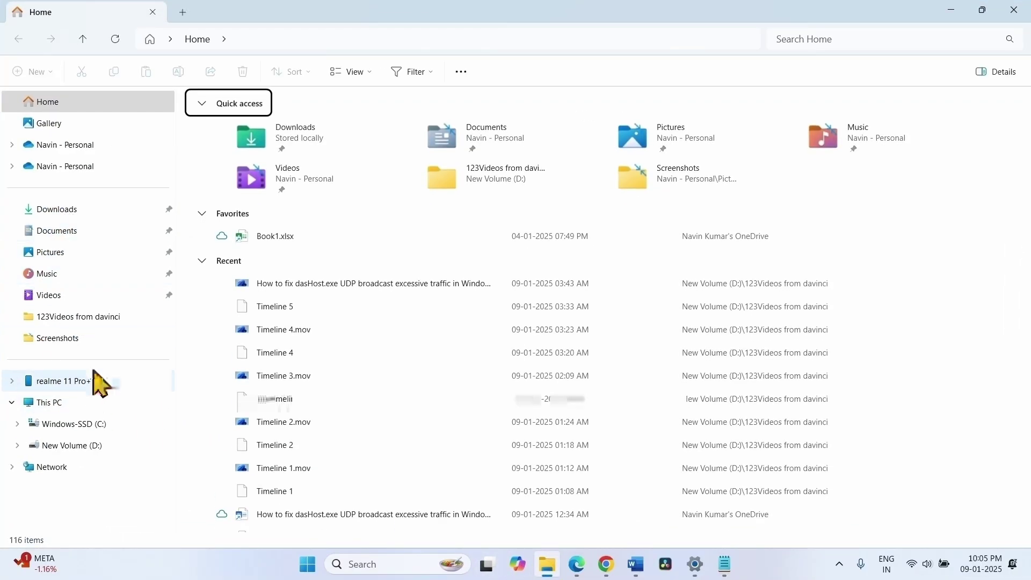
left_click(60, 211)
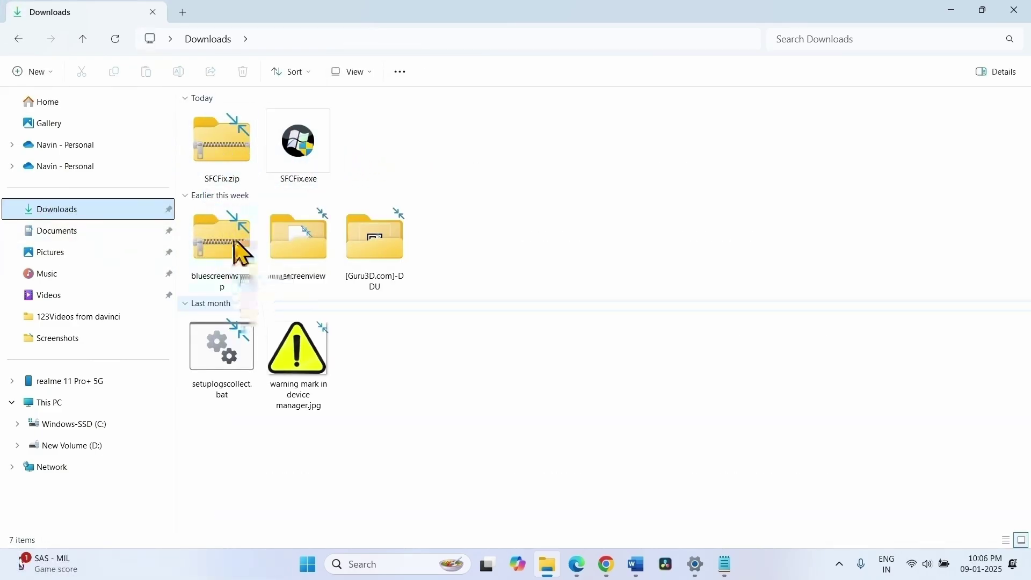
left_click_drag(228, 155, 302, 183)
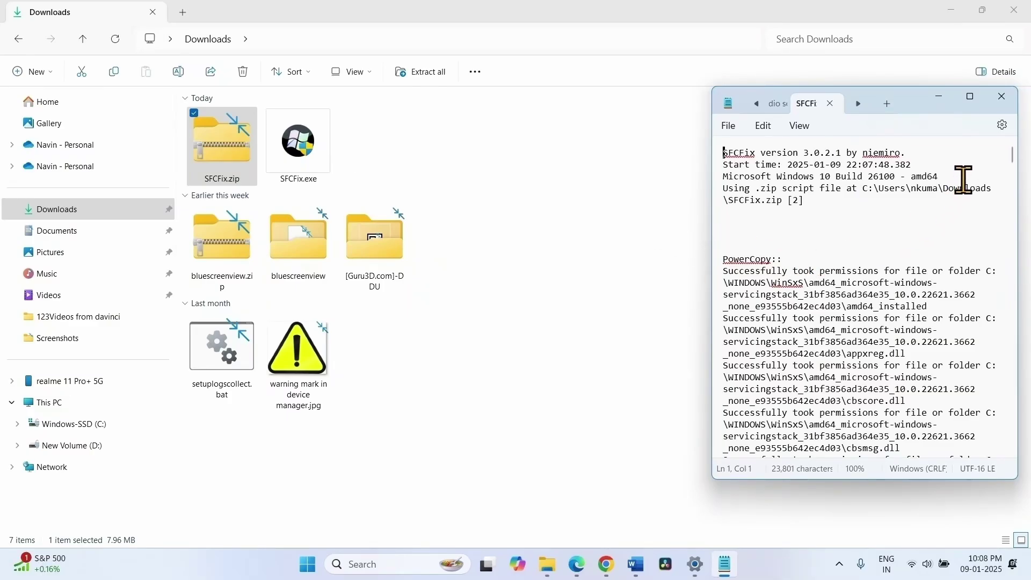
- Minimize the SFCFix log and Downloads windows, then dismiss the Start and power menus
left_click(939, 96)
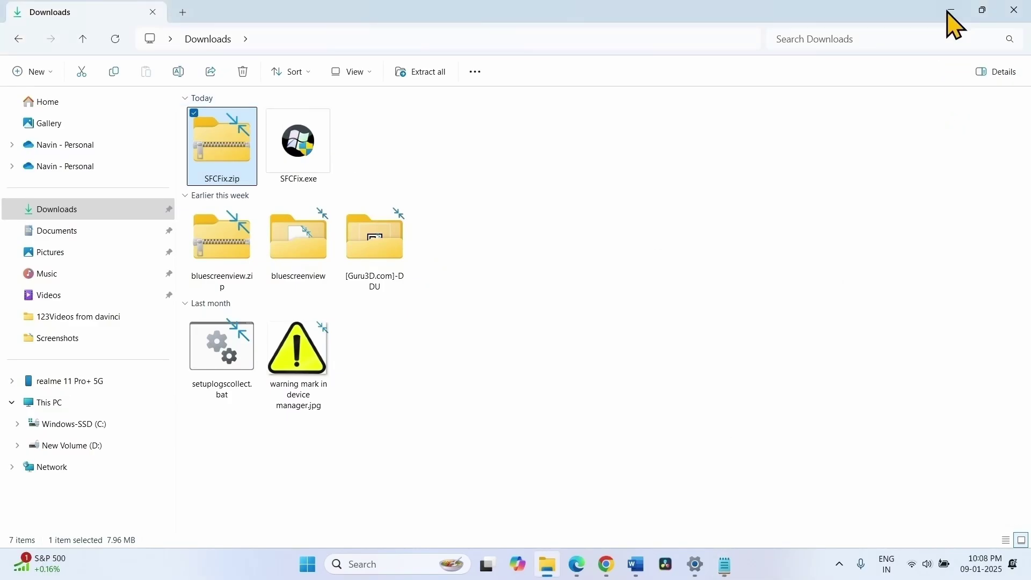
left_click(950, 10)
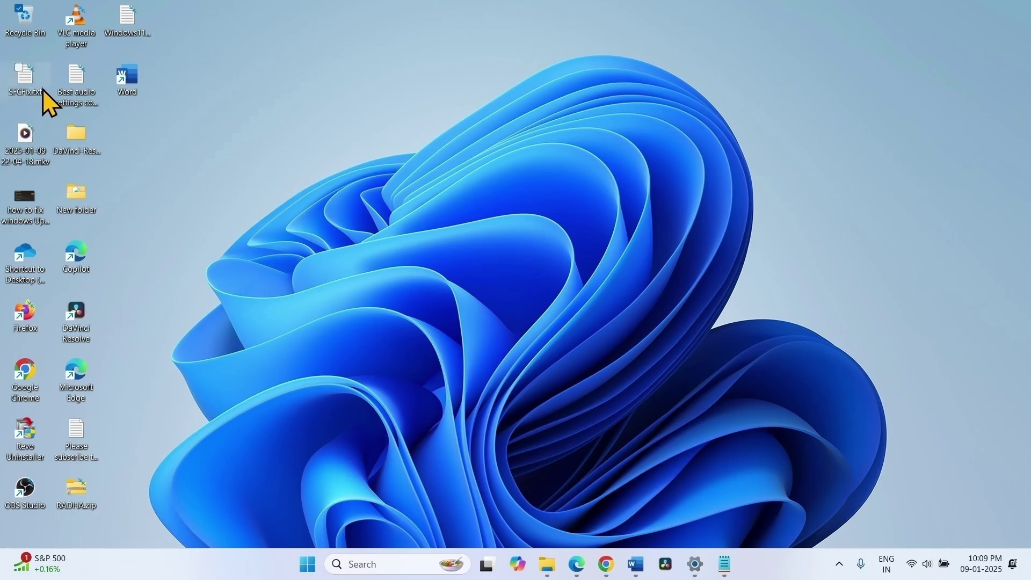
left_click(304, 561)
left_click(684, 515)
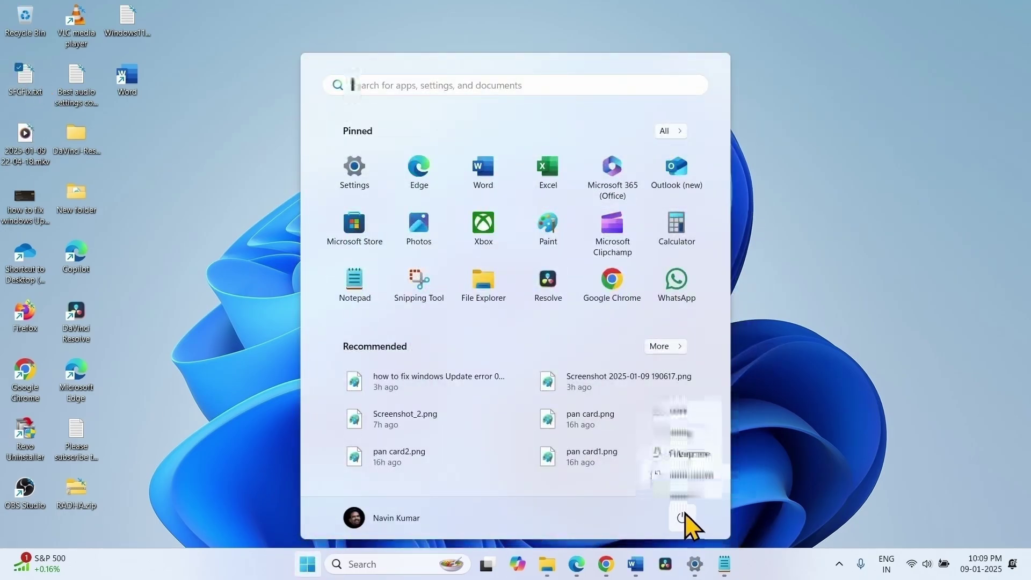
left_click(932, 344)
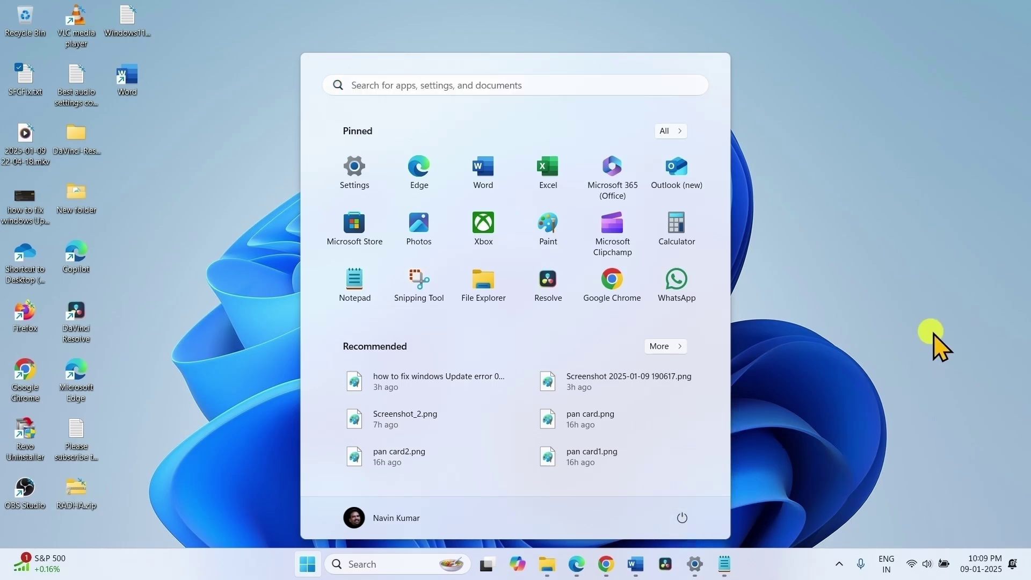
left_click(914, 311)
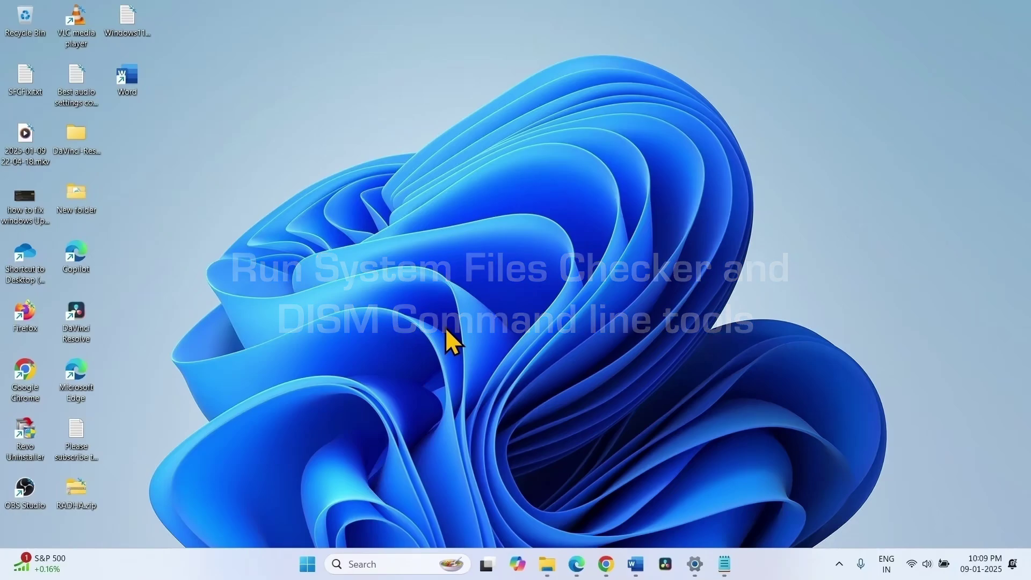
- Launch Command Prompt as administrator from a 'cmd' search
left_click(382, 562)
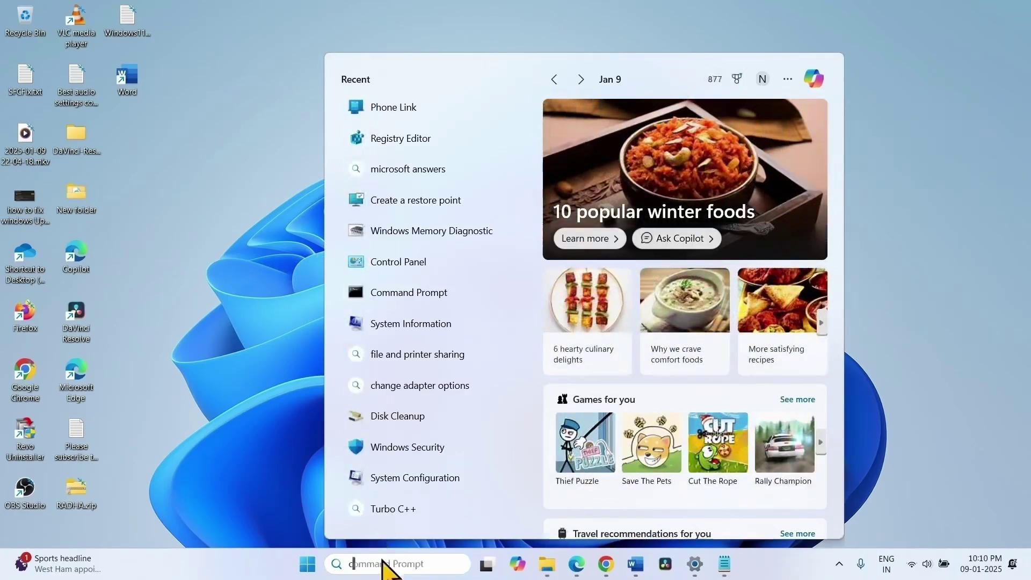
type("cmd")
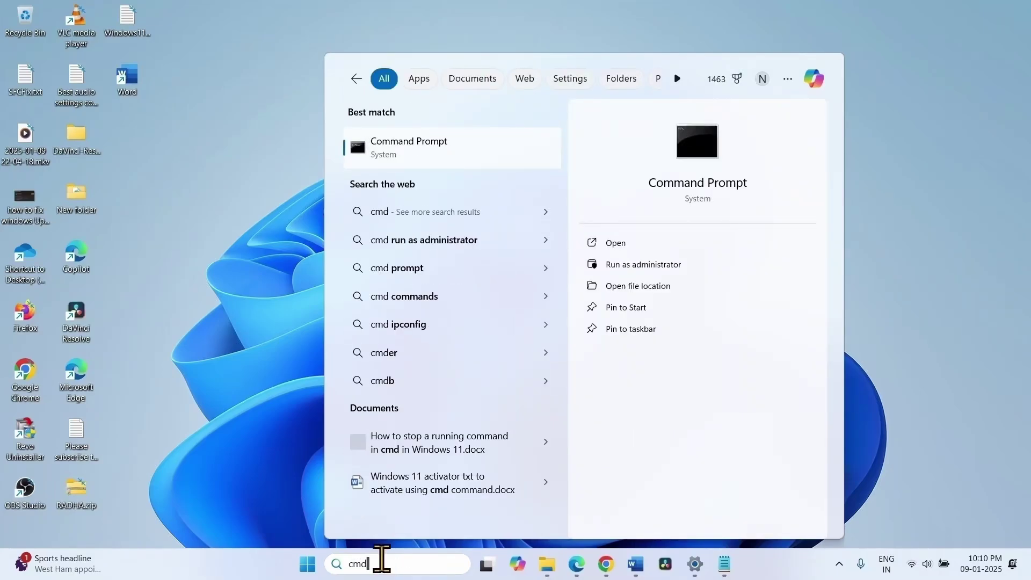
left_click(617, 269)
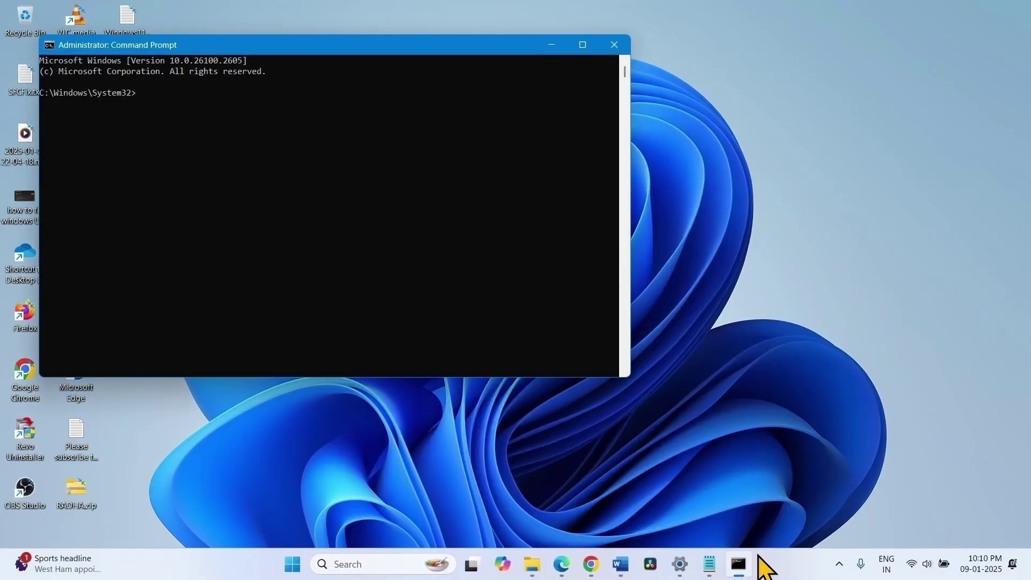
- Copy 'Sfc /scannow' from the notes and run it in the administrator Command Prompt
left_click(710, 563)
left_click(800, 153)
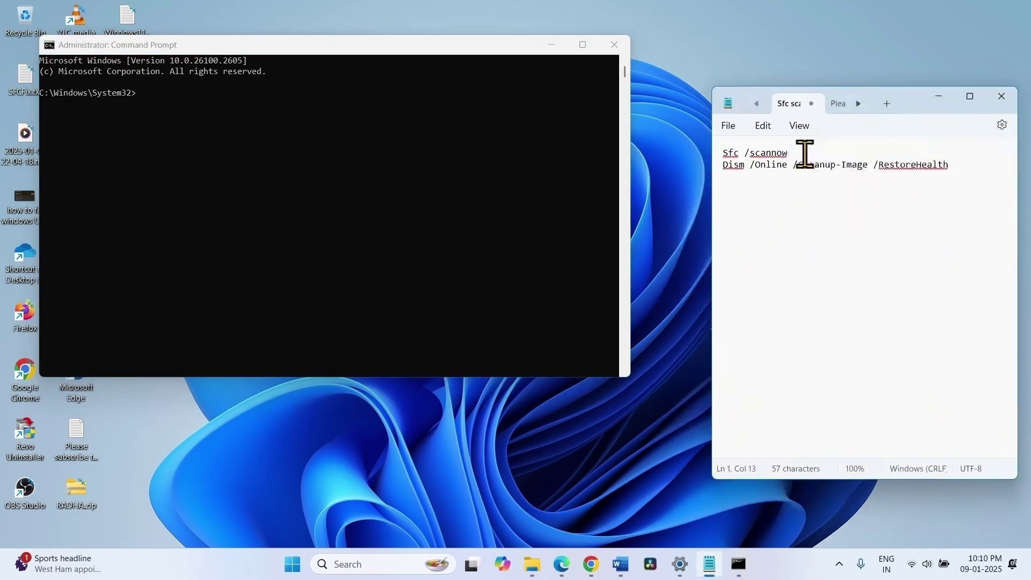
left_click_drag(798, 154, 725, 153)
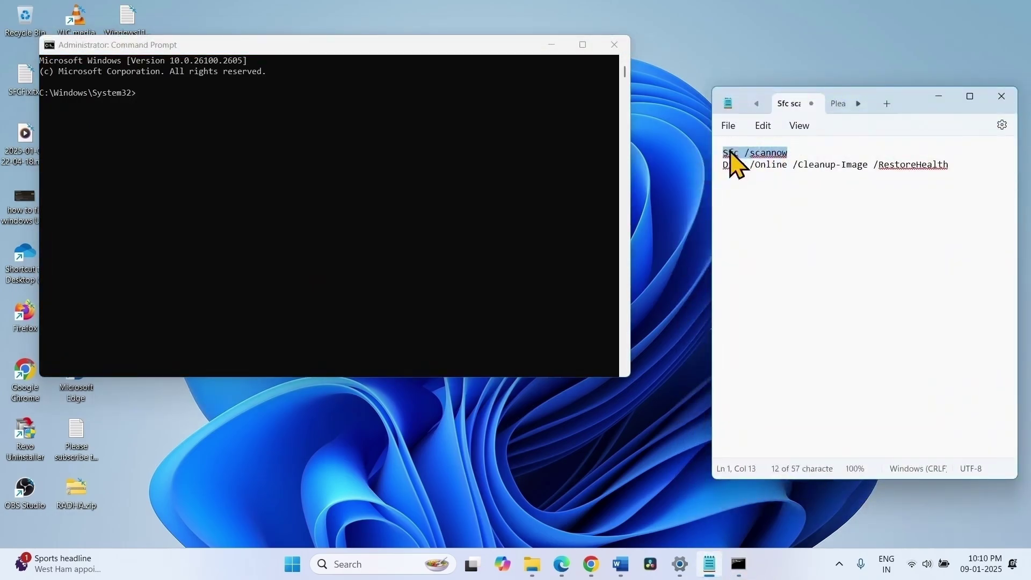
right_click(731, 152)
left_click(754, 221)
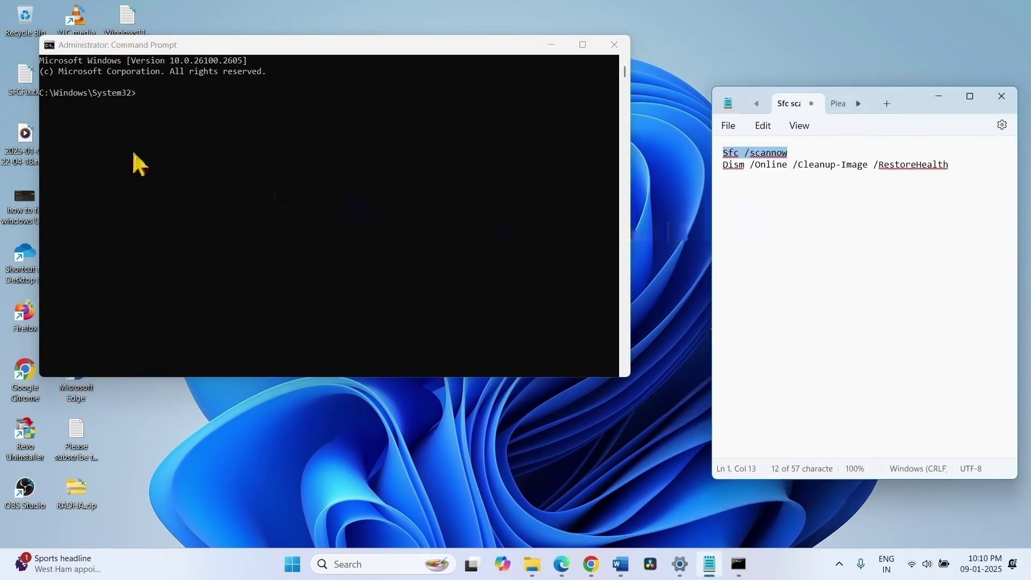
left_click(150, 95)
key("ctrl+v")
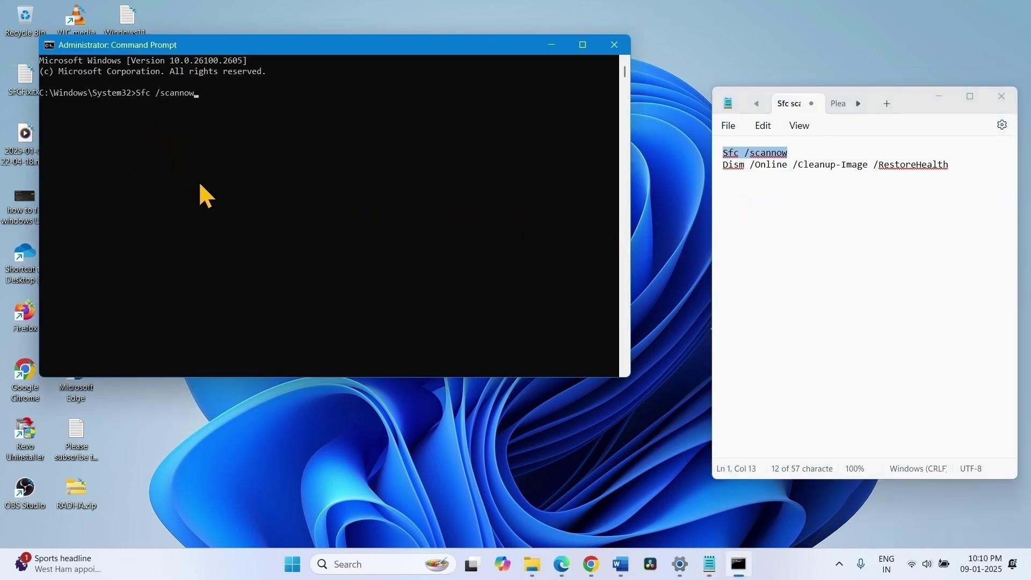
key("Return")
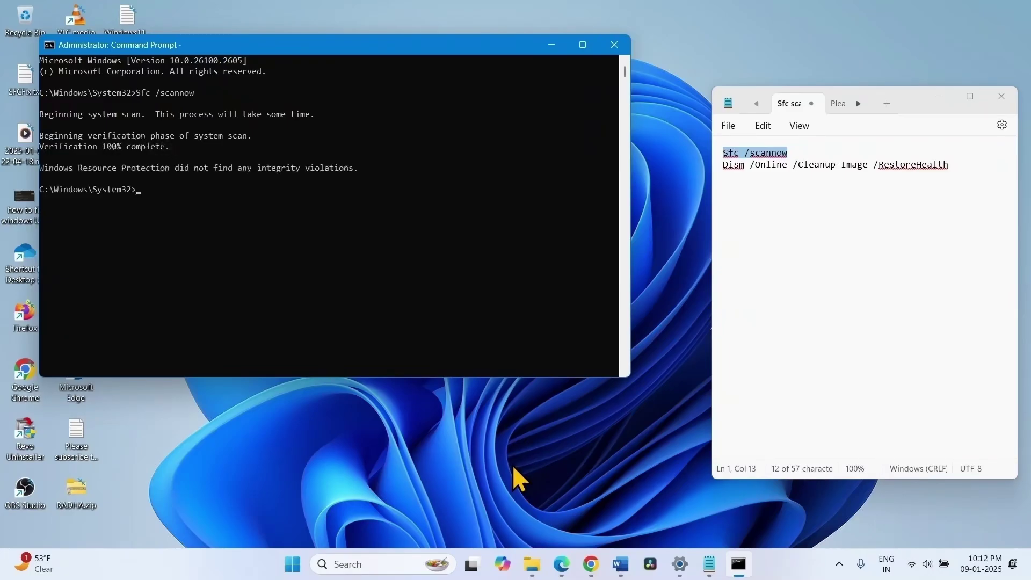
- Copy 'Dism /Online /Cleanup-Image /RestoreHealth' from the notes and run it in Command Prompt
left_click_drag(953, 166, 669, 166)
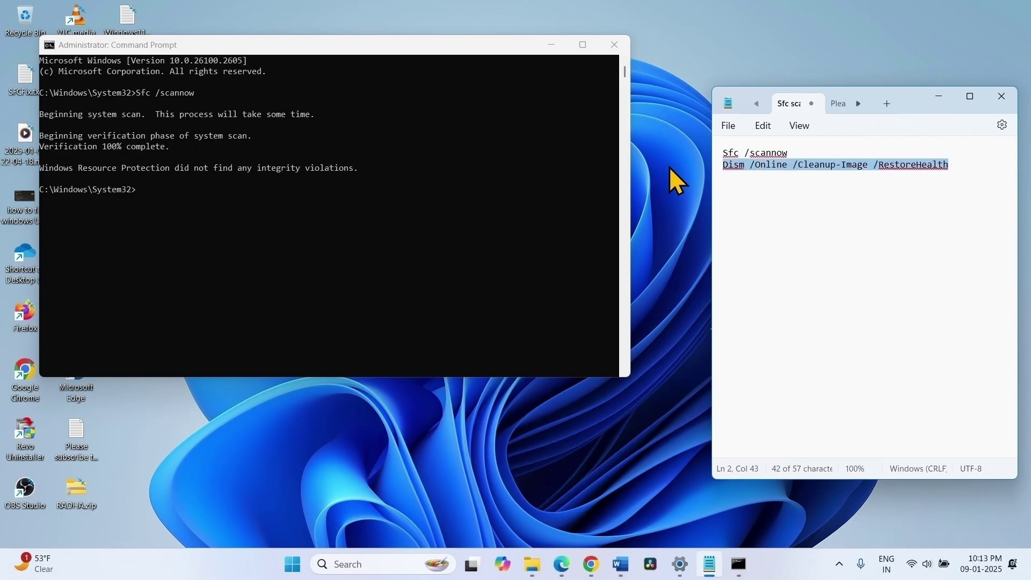
right_click(821, 172)
left_click(845, 234)
left_click(144, 189)
key("ctrl+v")
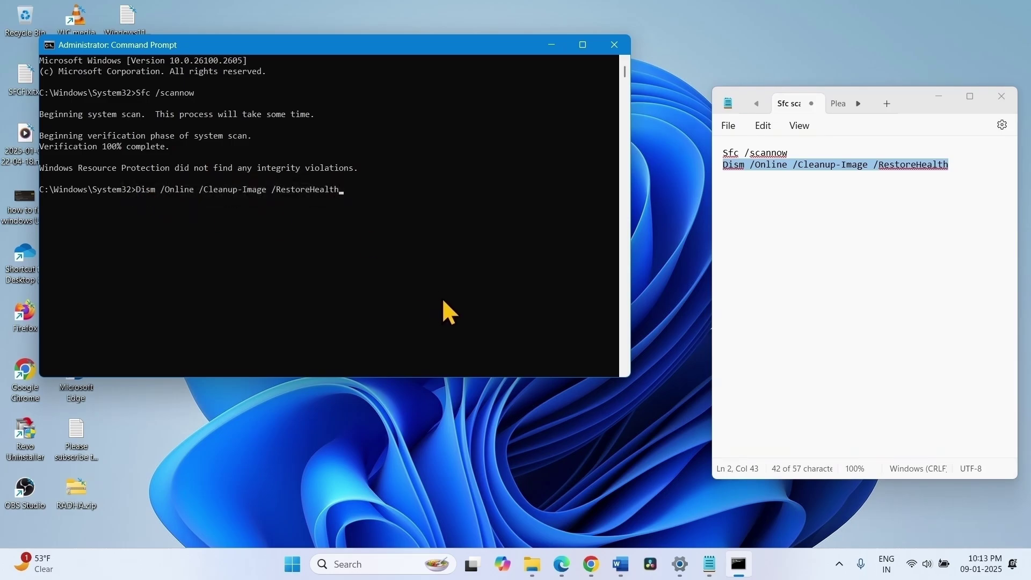
key("Return")
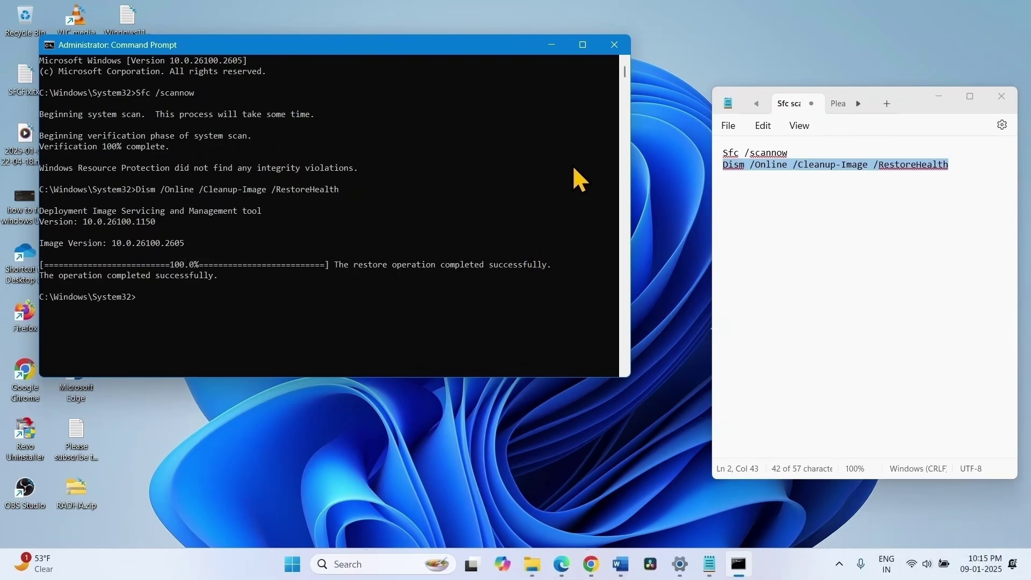
- Close Command Prompt and the command notes, leaving the Start menu dismissed
left_click(616, 49)
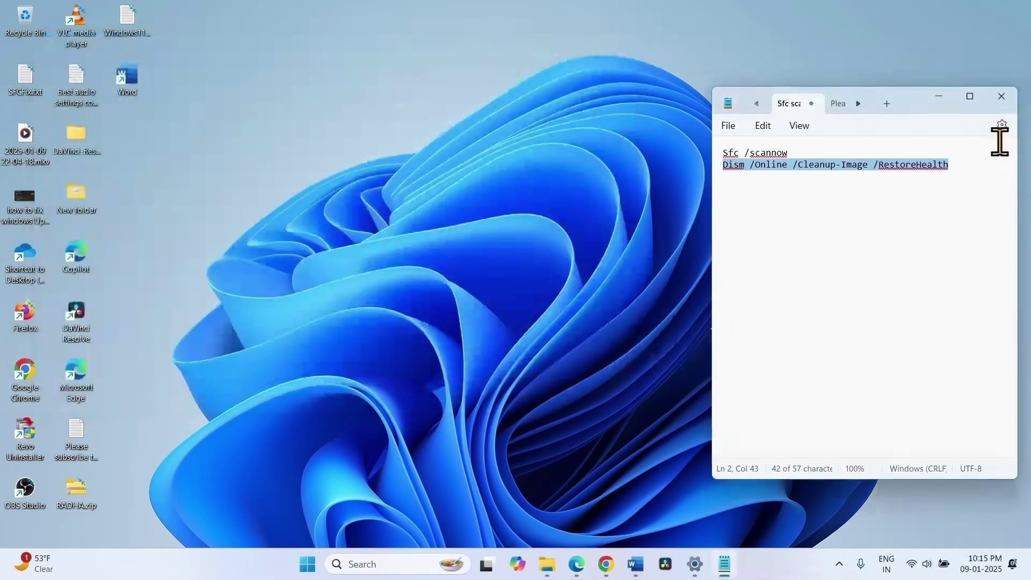
left_click(1002, 98)
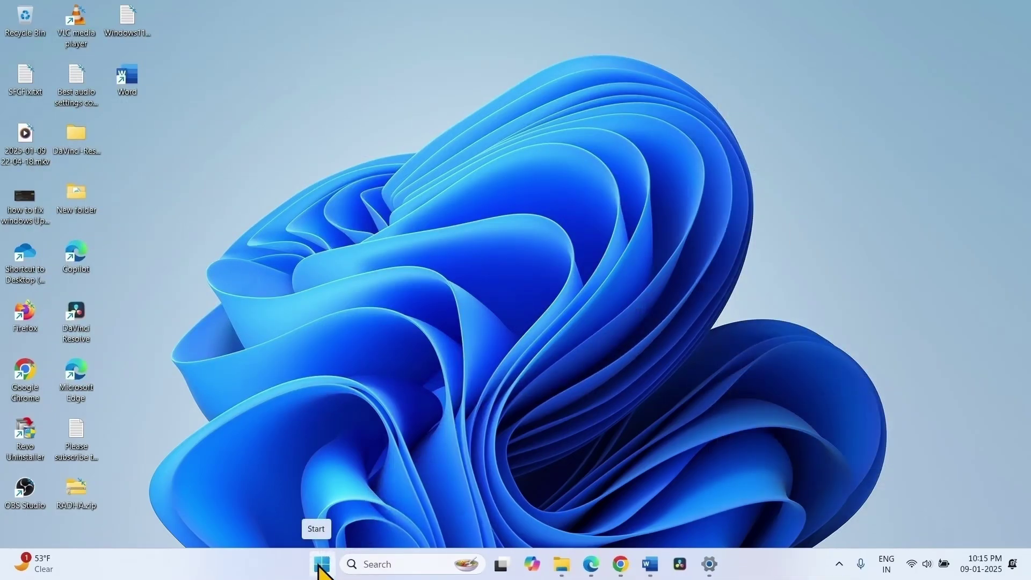
left_click(321, 565)
left_click(683, 517)
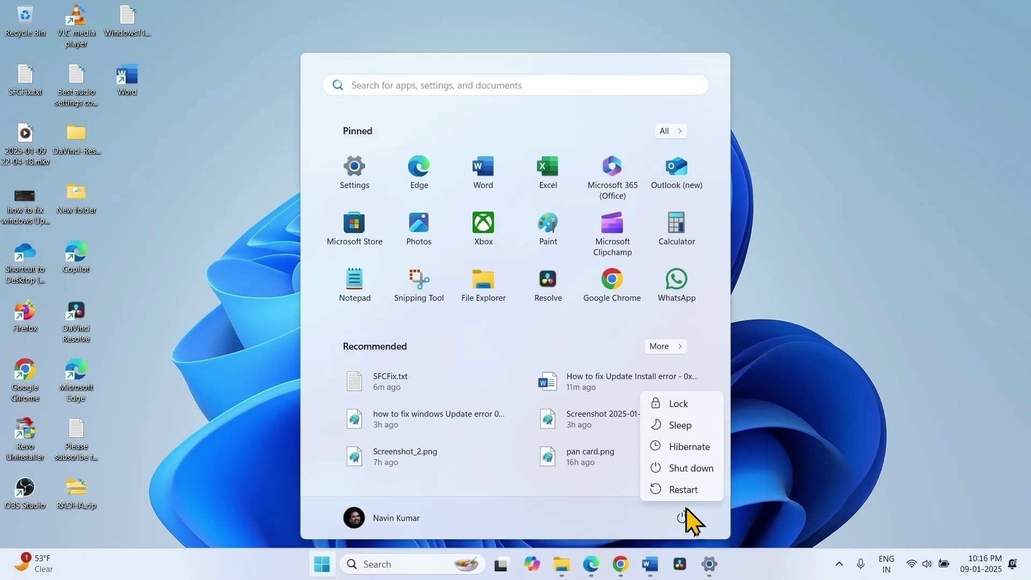
left_click(869, 414)
left_click(866, 412)
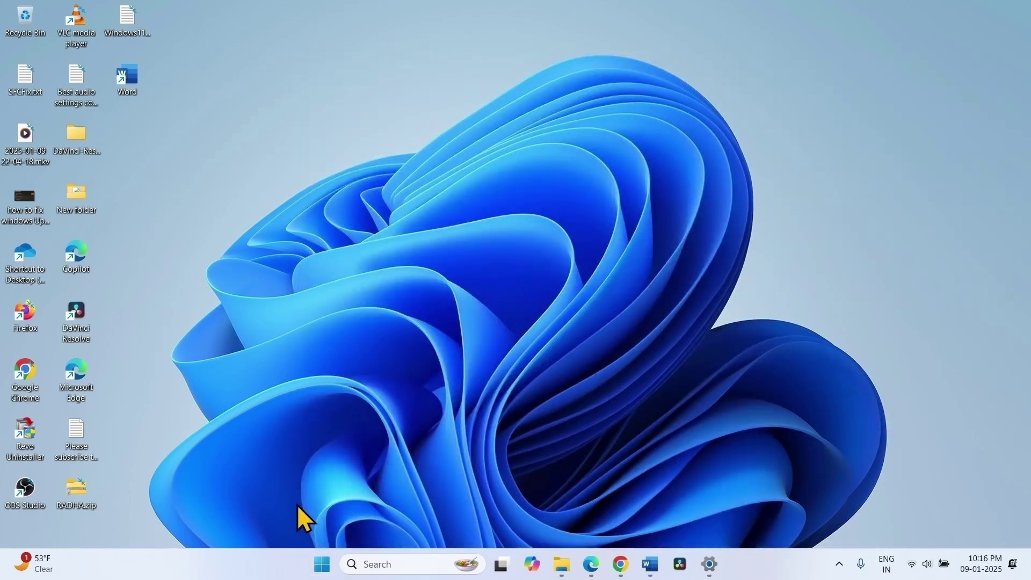
- Check for updates on the Windows Update page of Settings, then close Settings
left_click(337, 565)
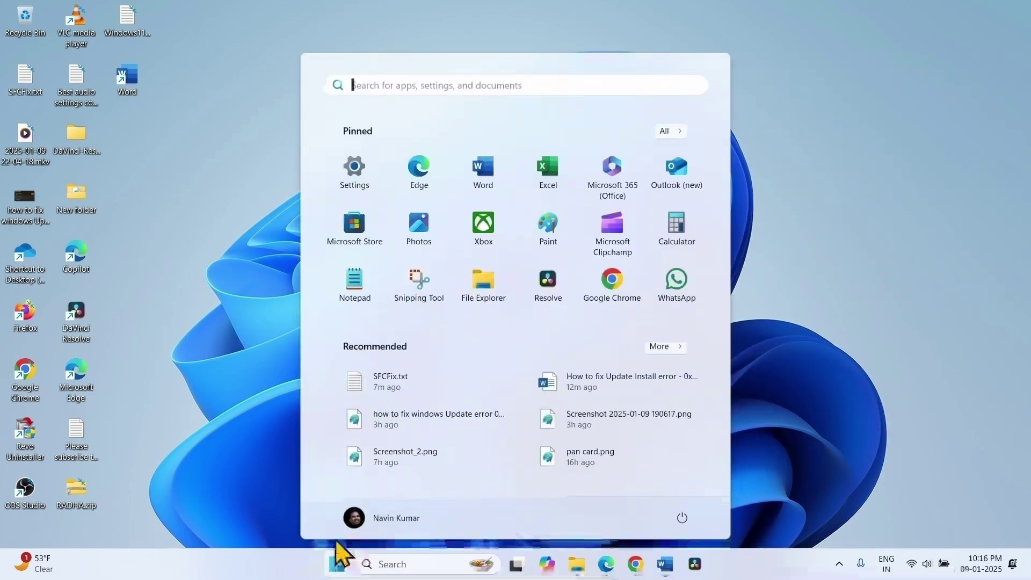
left_click(353, 173)
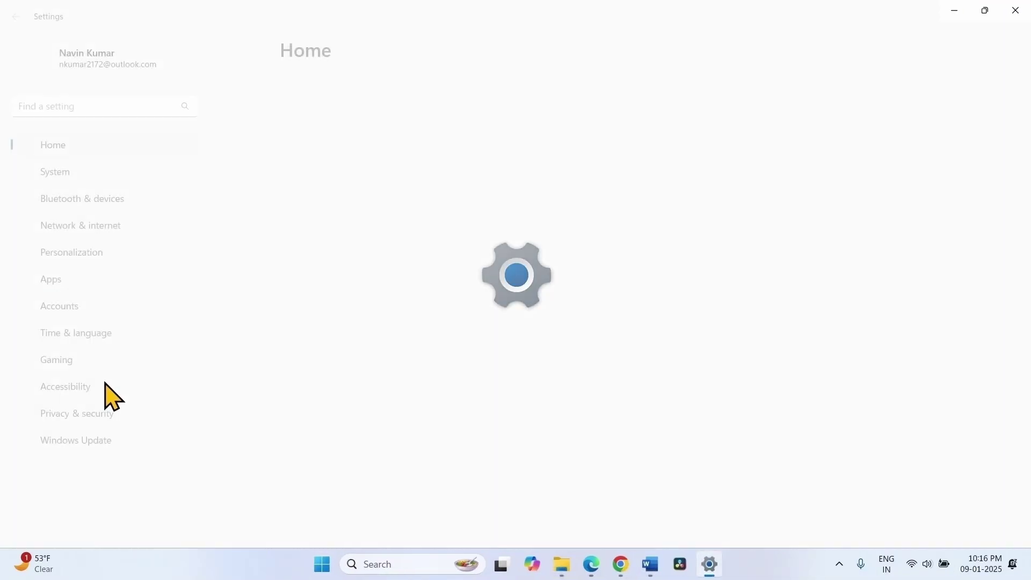
left_click(65, 444)
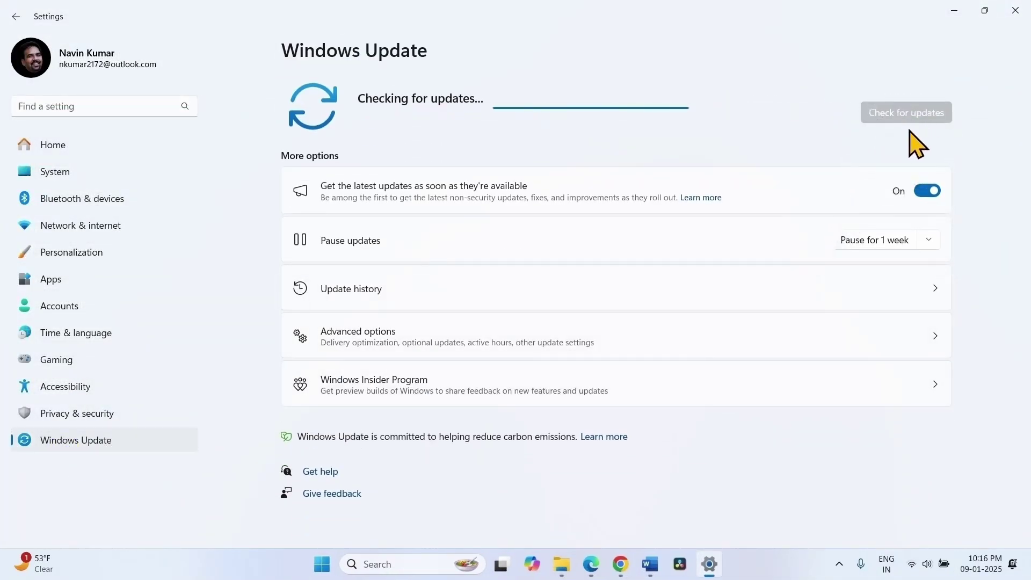
left_click(1014, 10)
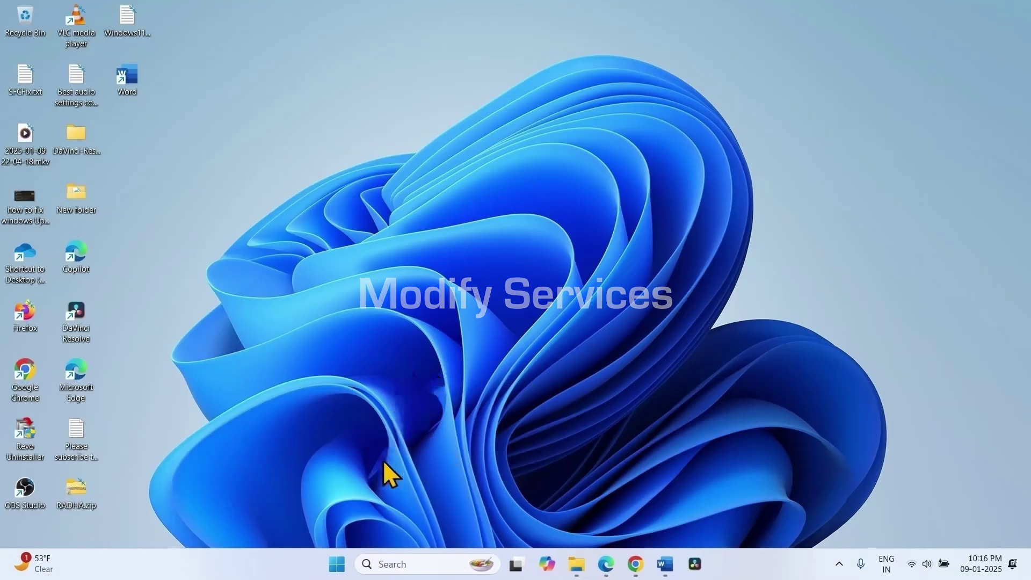
- Open the Services console maximized and scroll down to the Windows Update service
left_click(386, 564)
type("servi")
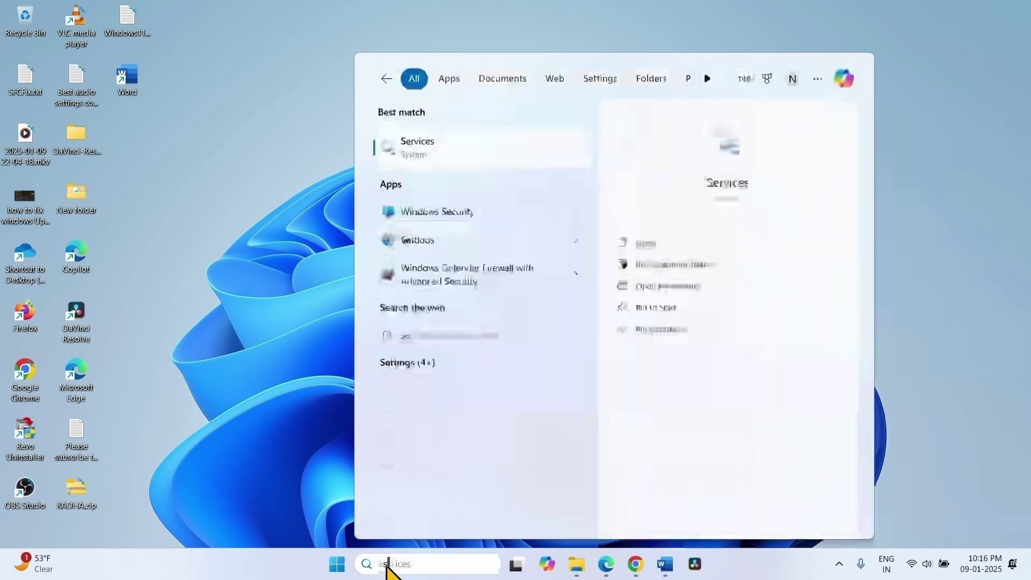
type("ce")
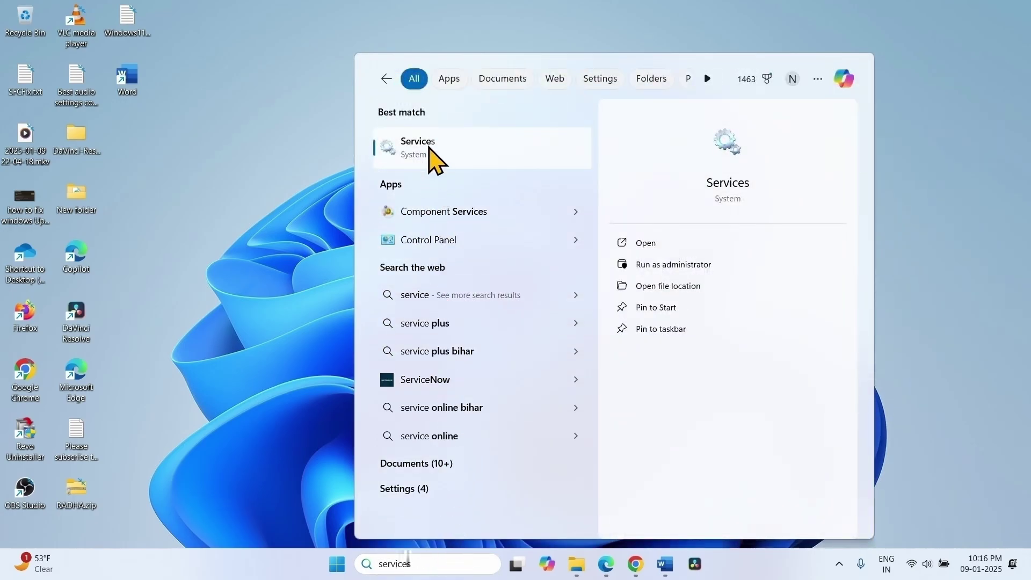
left_click(431, 156)
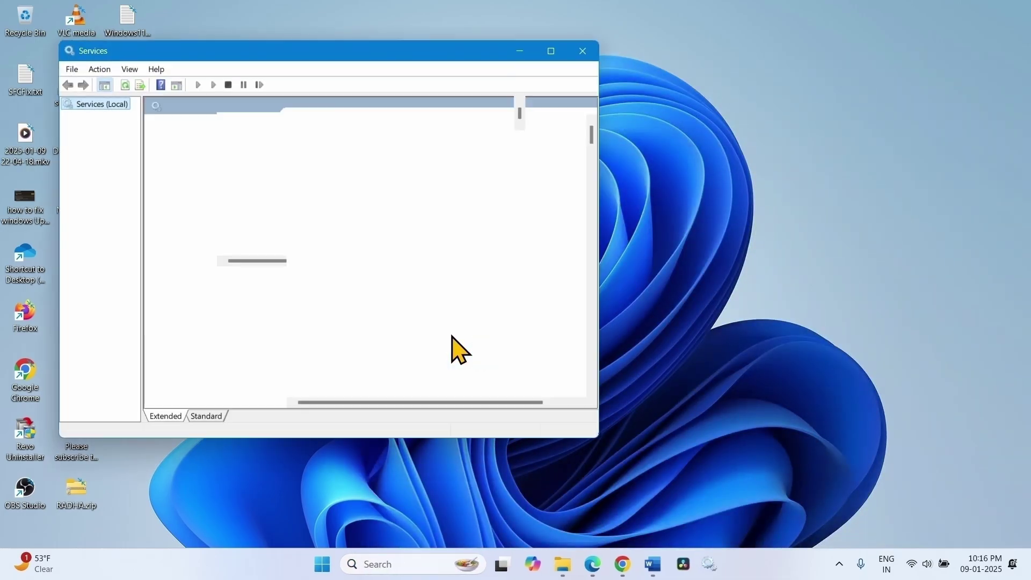
left_click(551, 51)
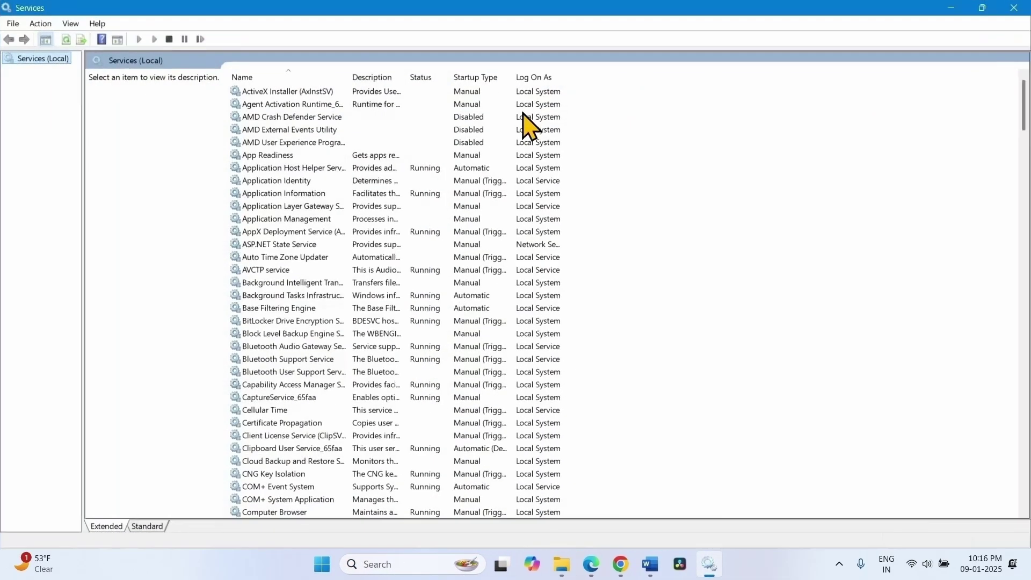
scroll(373, 349, "down", 20)
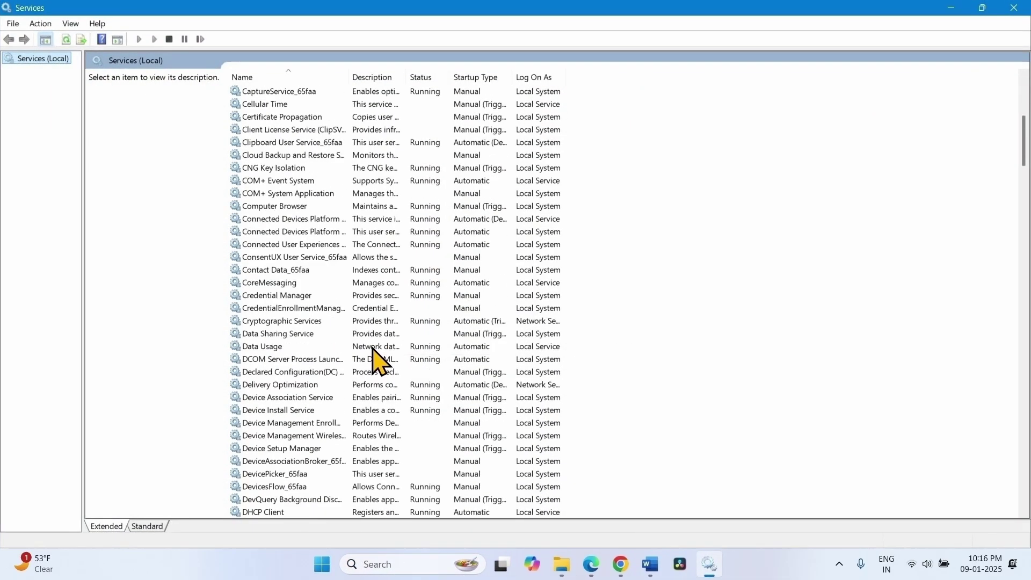
scroll(373, 349, "down", 20)
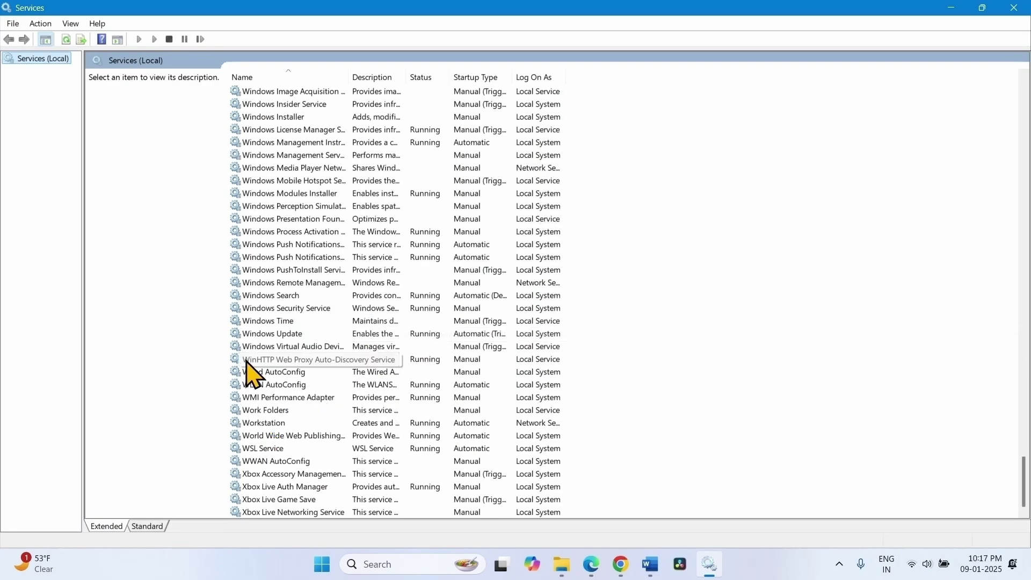
- Keep the Windows Update service's startup type at Automatic and apply it
right_click(260, 335)
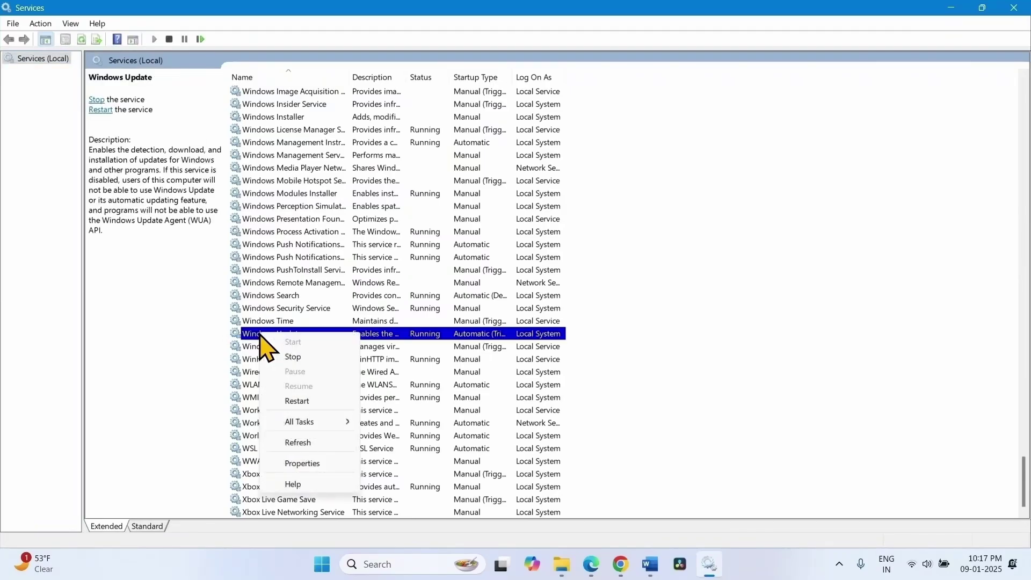
left_click(290, 465)
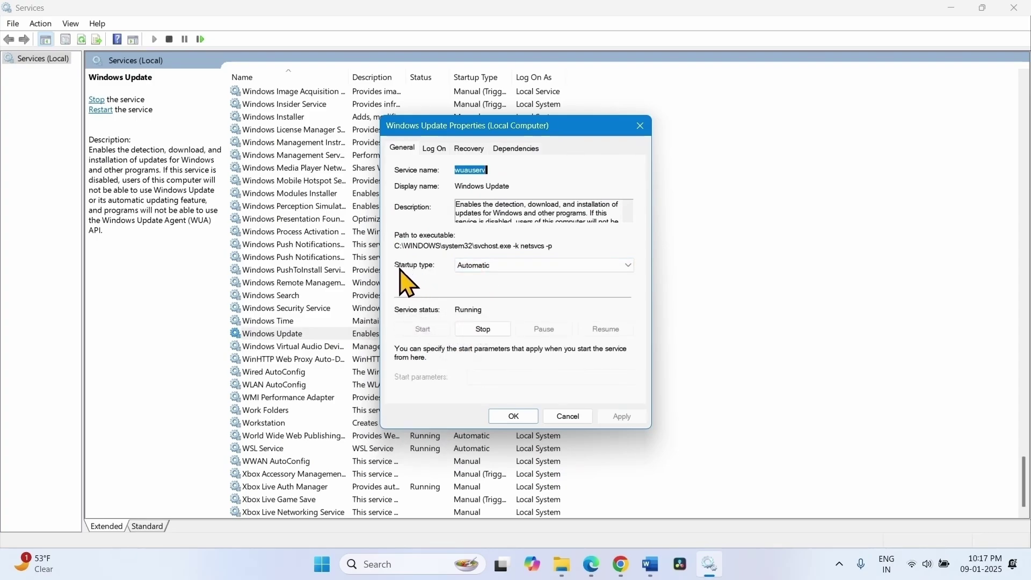
left_click(515, 267)
left_click(511, 285)
left_click(623, 417)
left_click(508, 417)
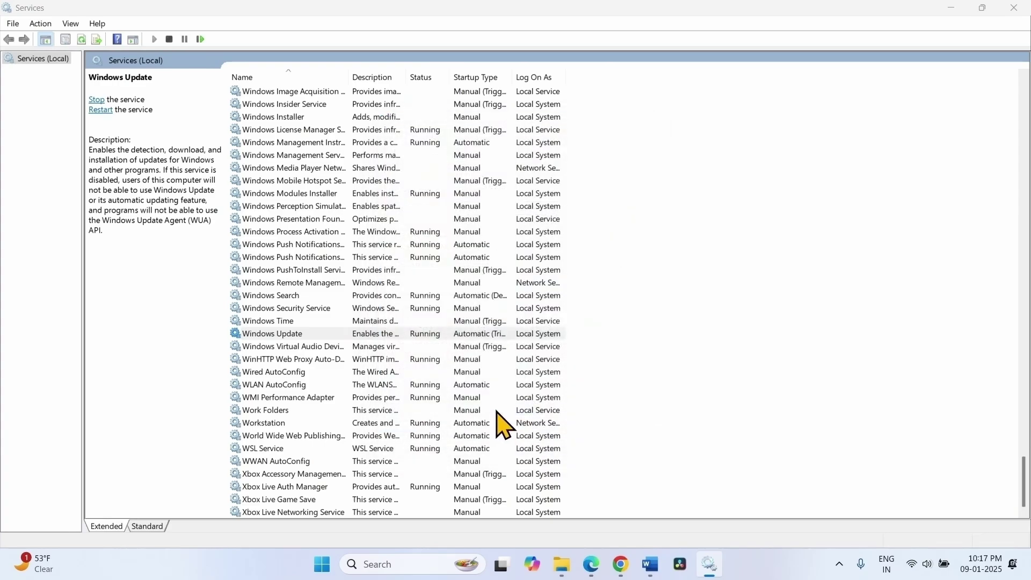
- Restart Windows Update, then select Background Intelligent Transfer Service at the top of the list
right_click(268, 337)
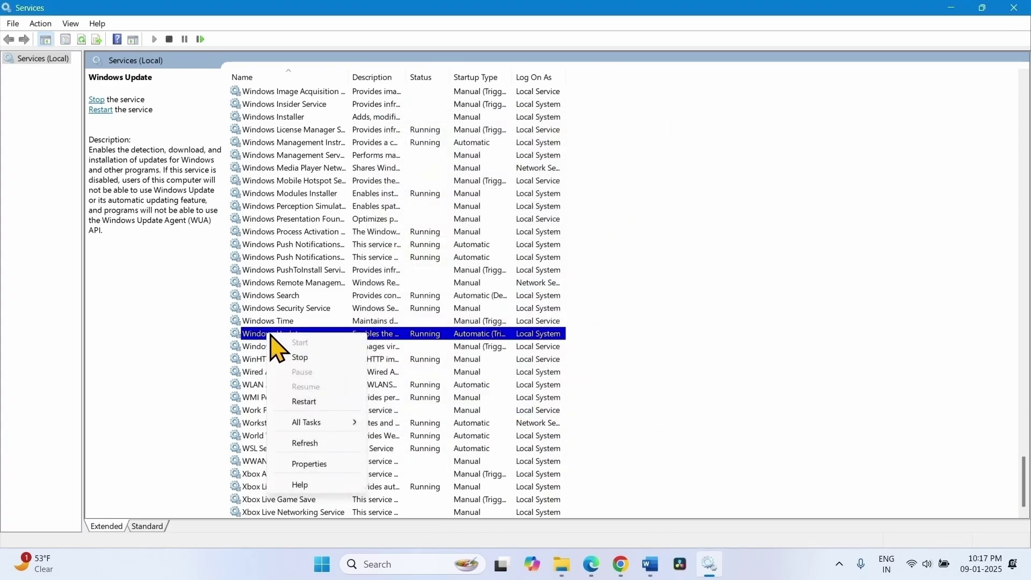
left_click(310, 407)
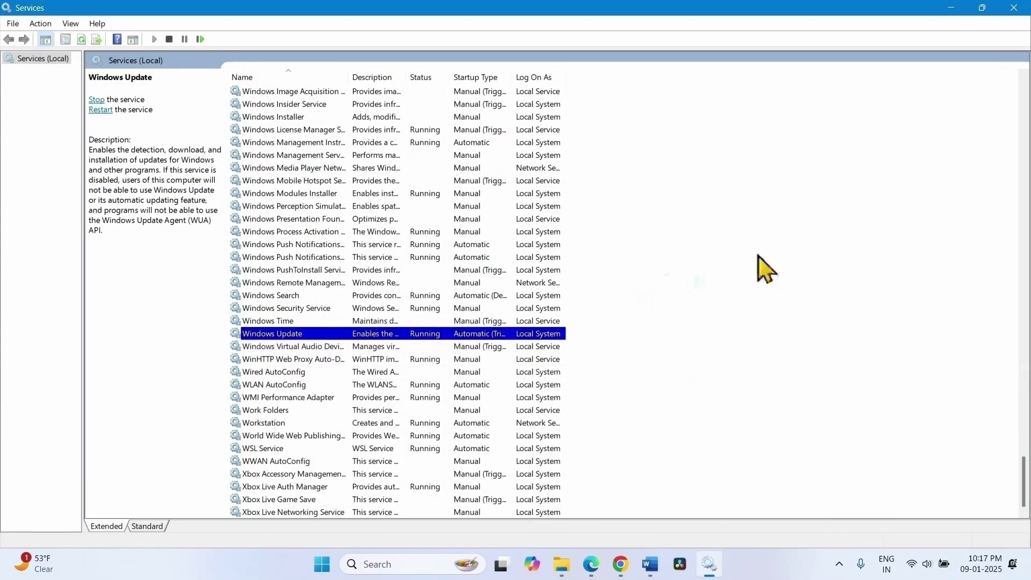
left_click(1024, 155)
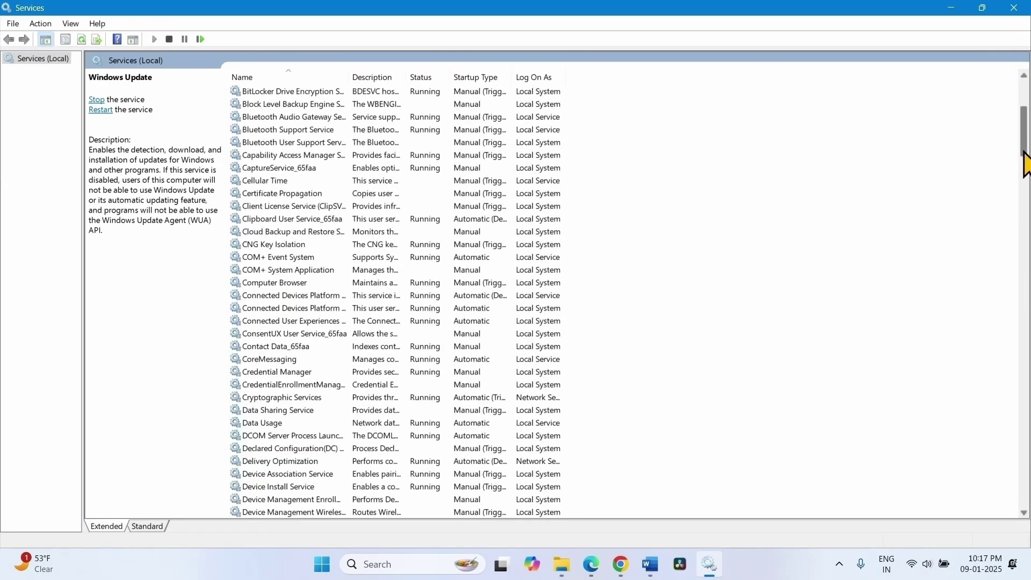
scroll(325, 249, "up", 5)
left_click(271, 246)
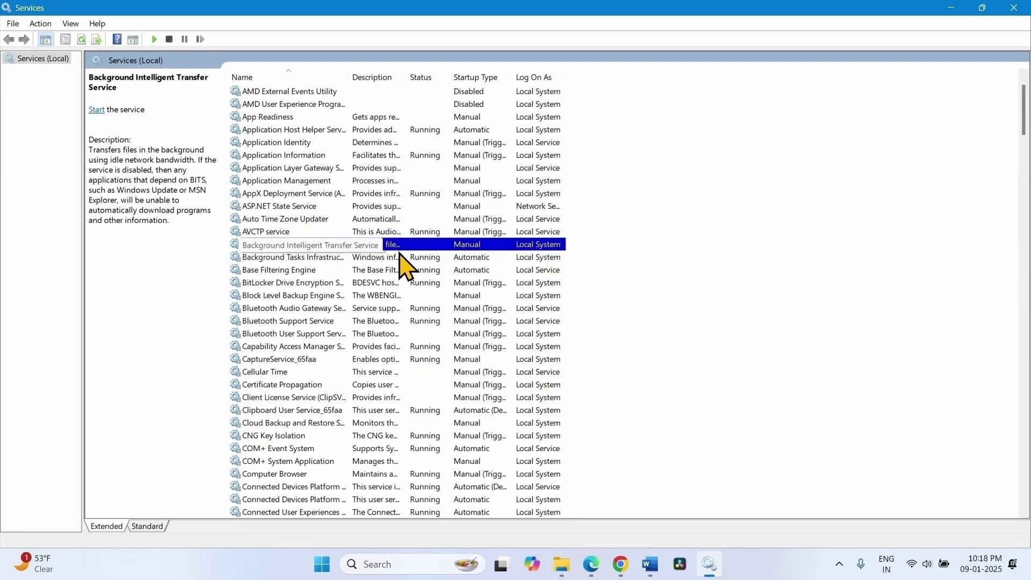
- Set BITS startup to Automatic, start and apply it, then restart the service
right_click(332, 248)
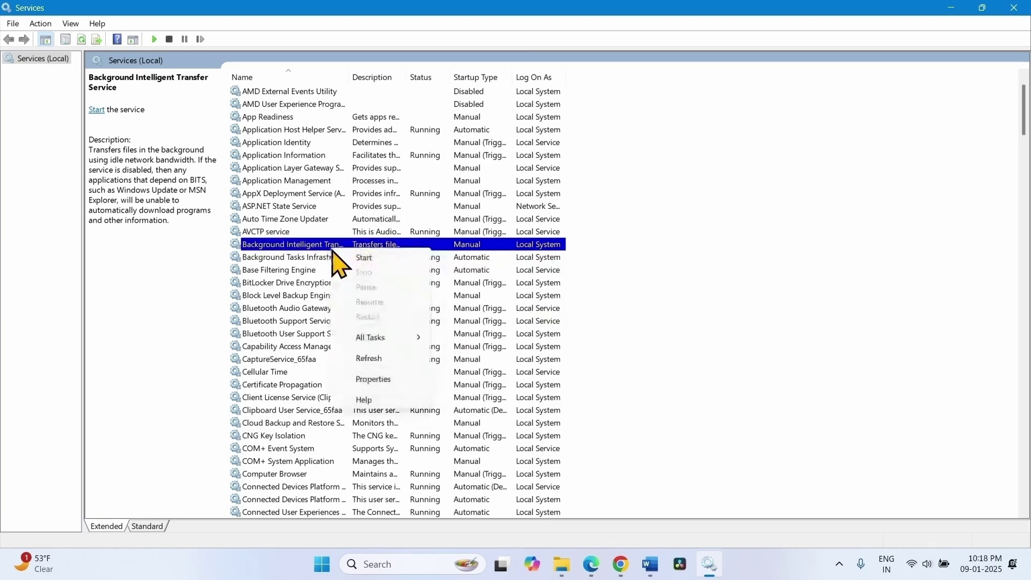
left_click(375, 379)
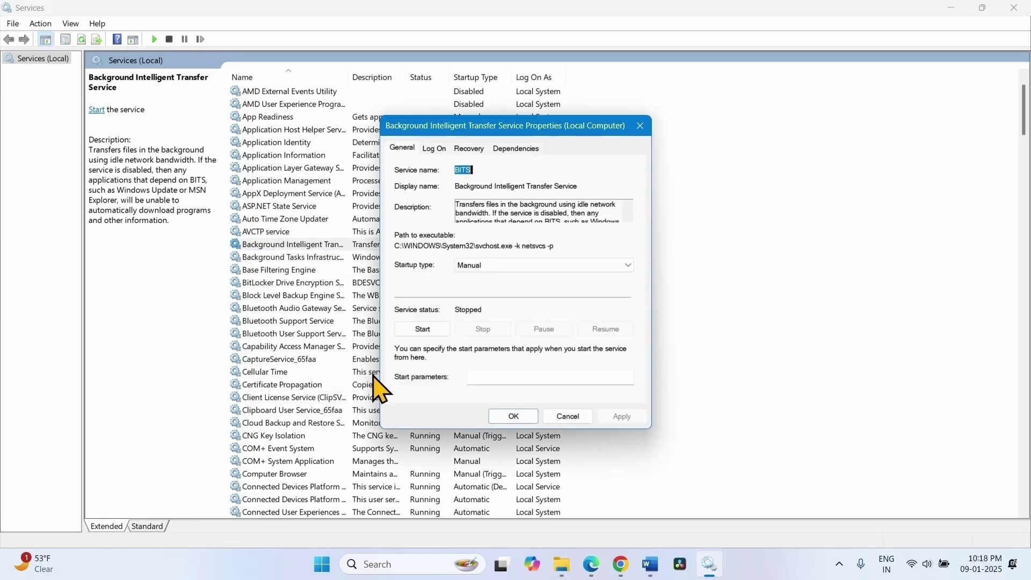
left_click(497, 265)
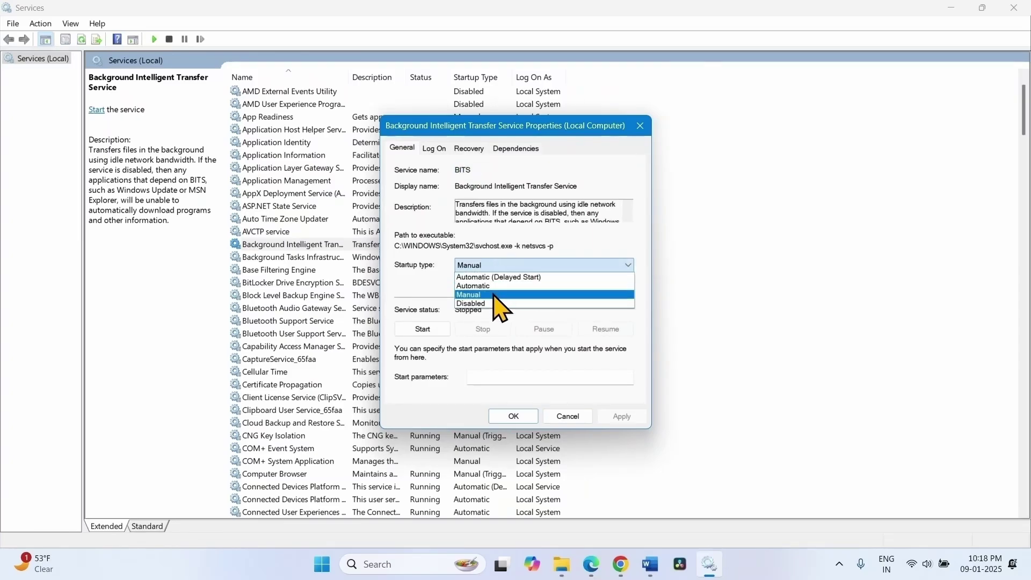
left_click(490, 285)
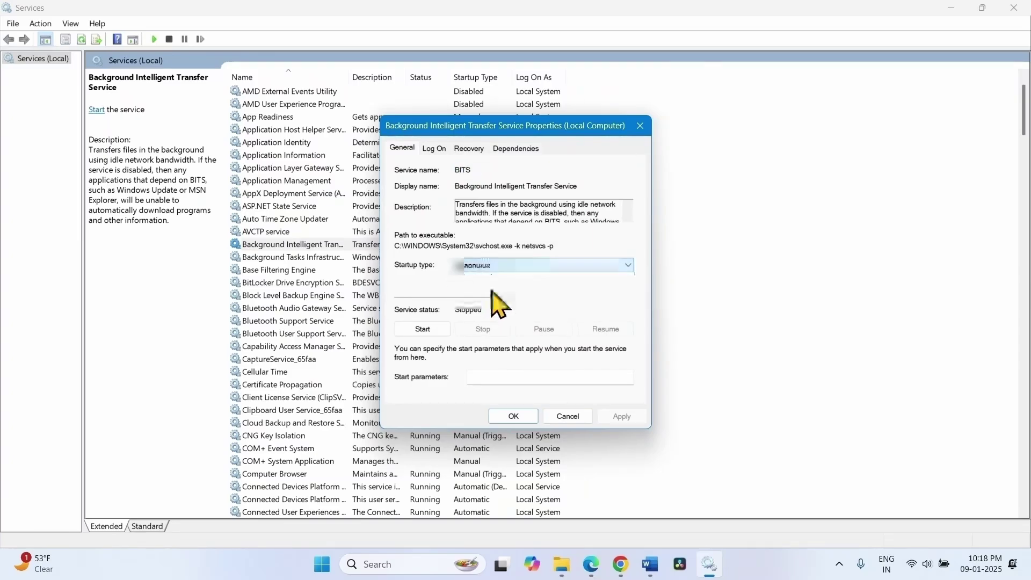
left_click(417, 330)
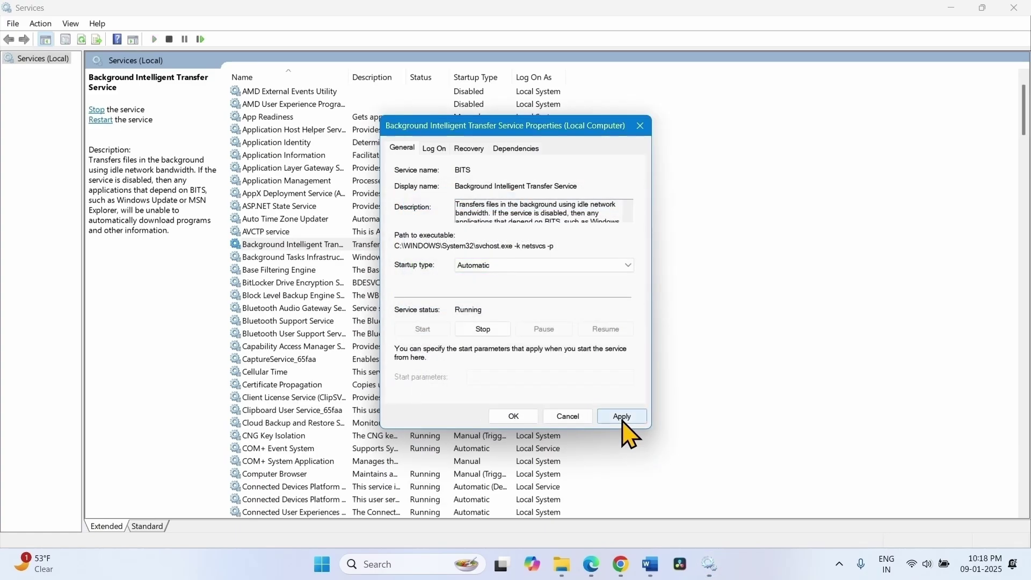
left_click(623, 422)
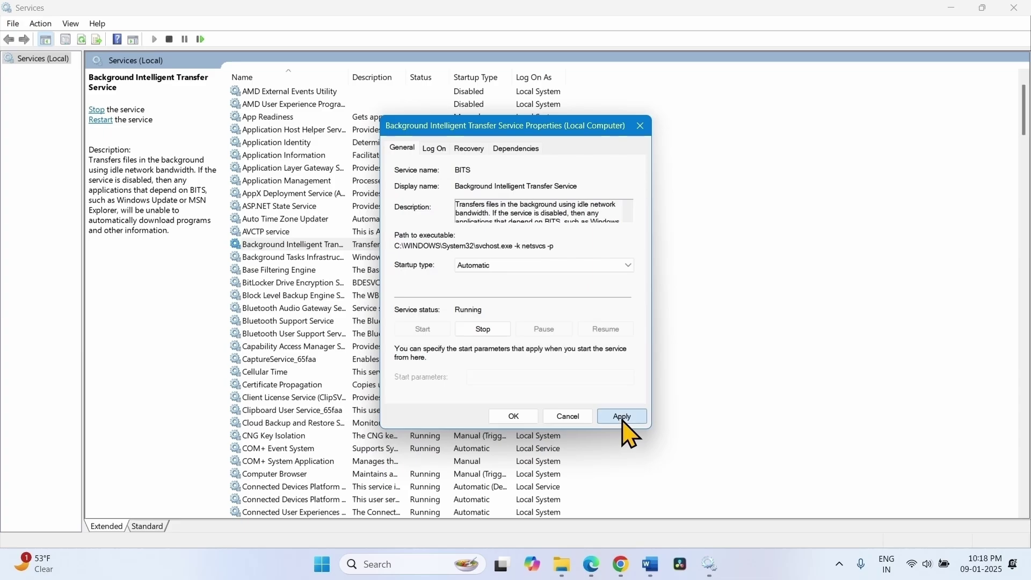
left_click(511, 418)
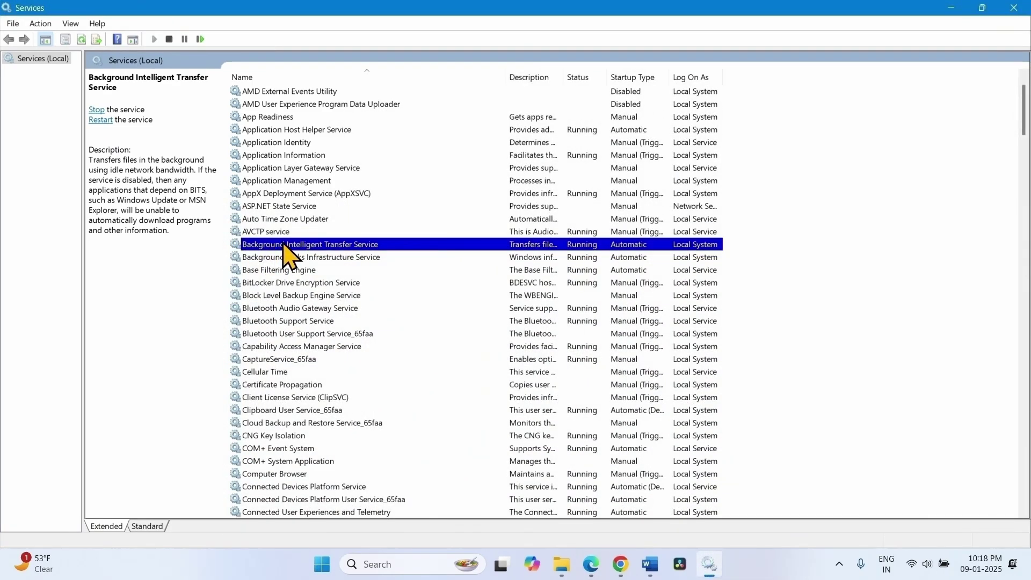
right_click(300, 246)
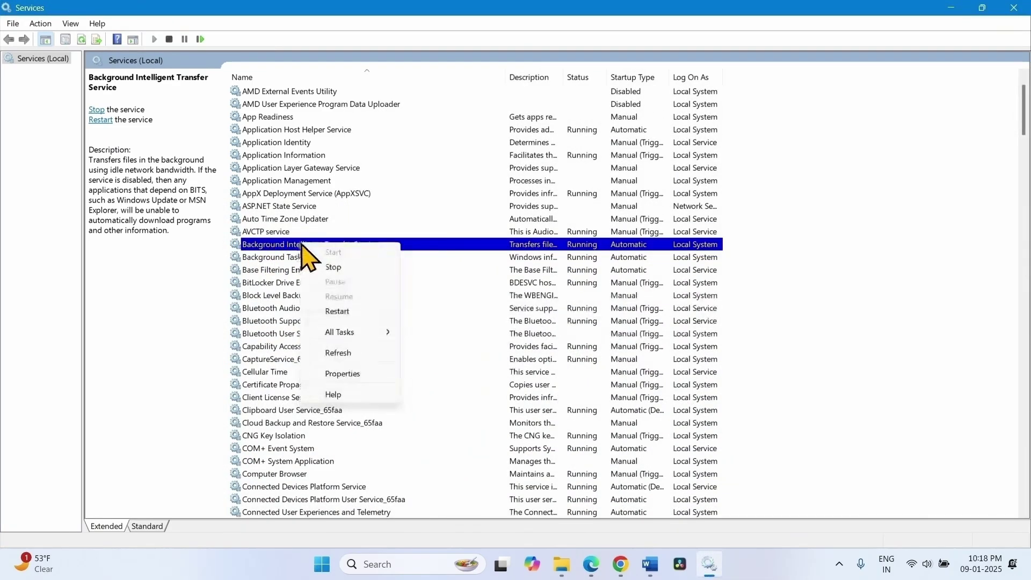
left_click(337, 311)
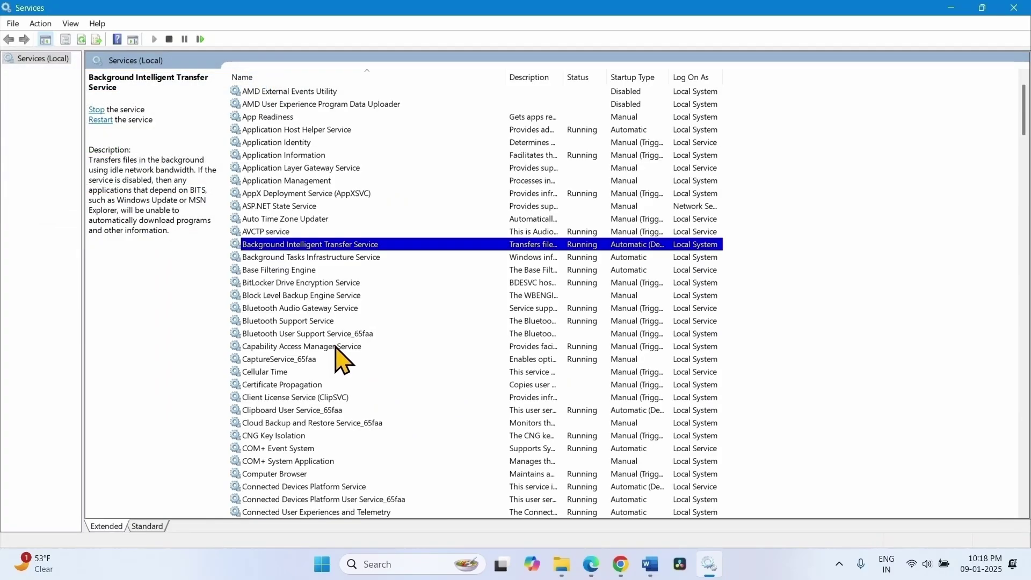
- Keep Cryptographic Services on Automatic startup, apply the setting, and restart the service
scroll(330, 274, "down", 2)
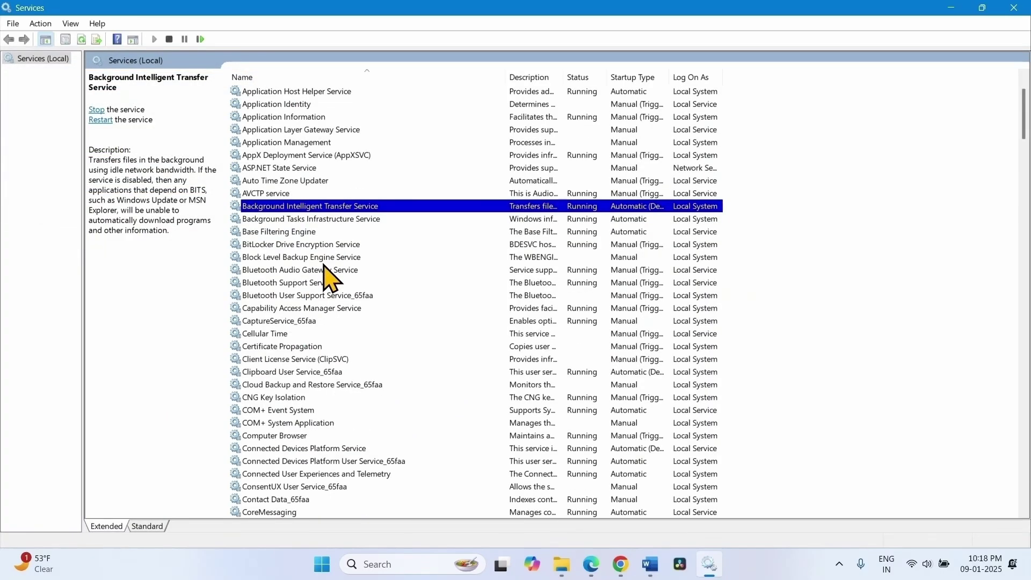
scroll(329, 277, "down", 8)
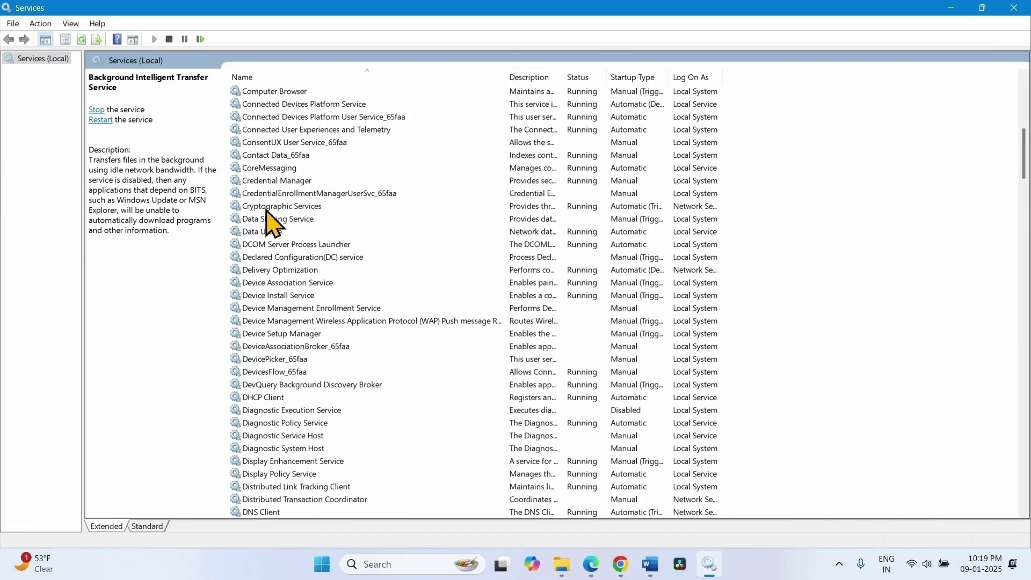
right_click(266, 208)
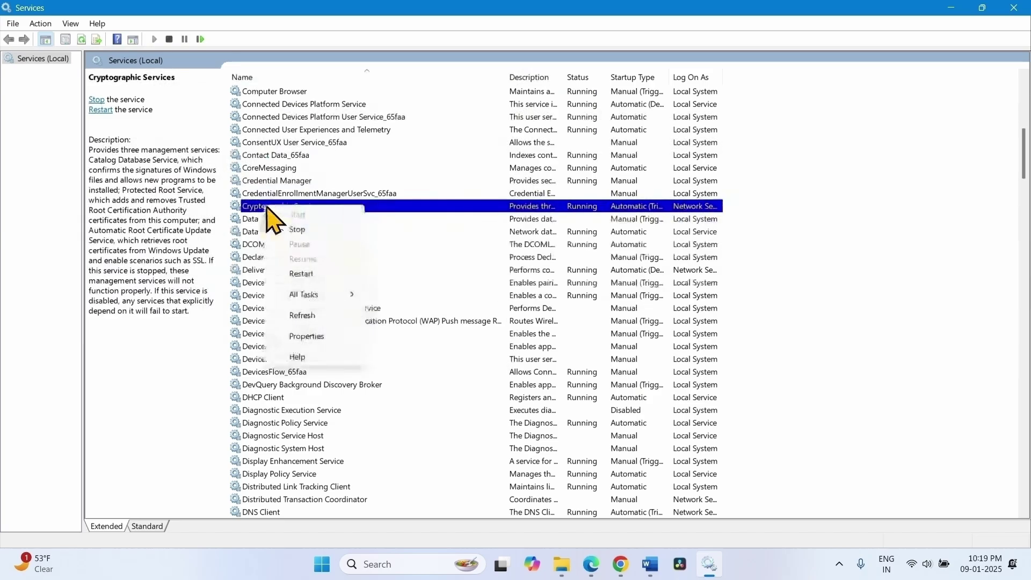
left_click(321, 336)
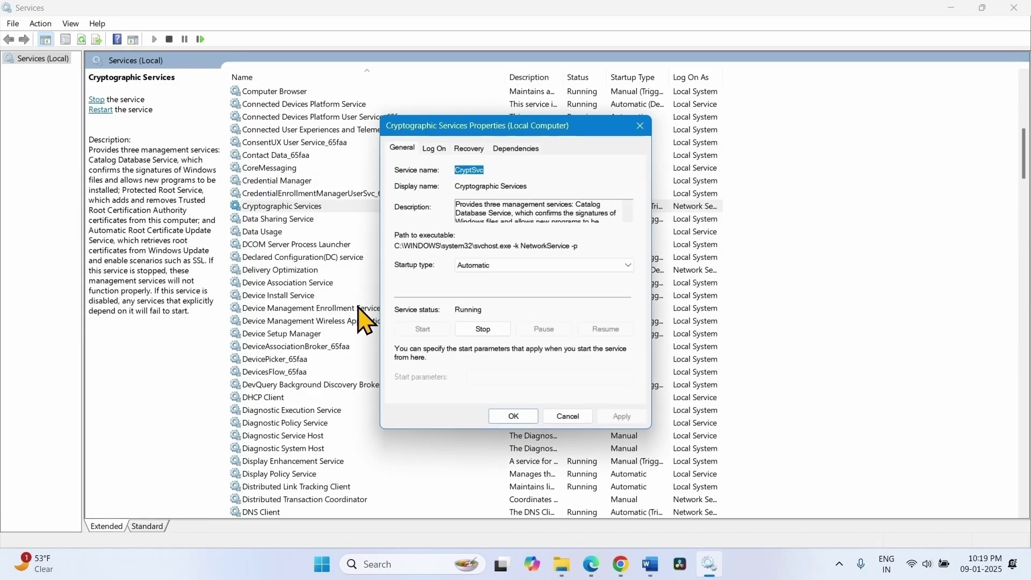
left_click(508, 269)
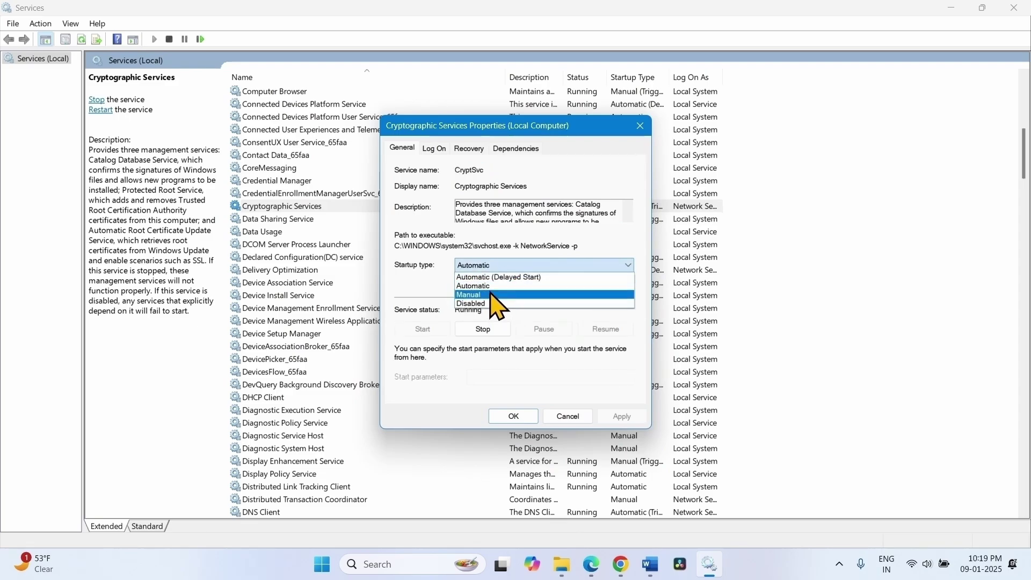
left_click(491, 286)
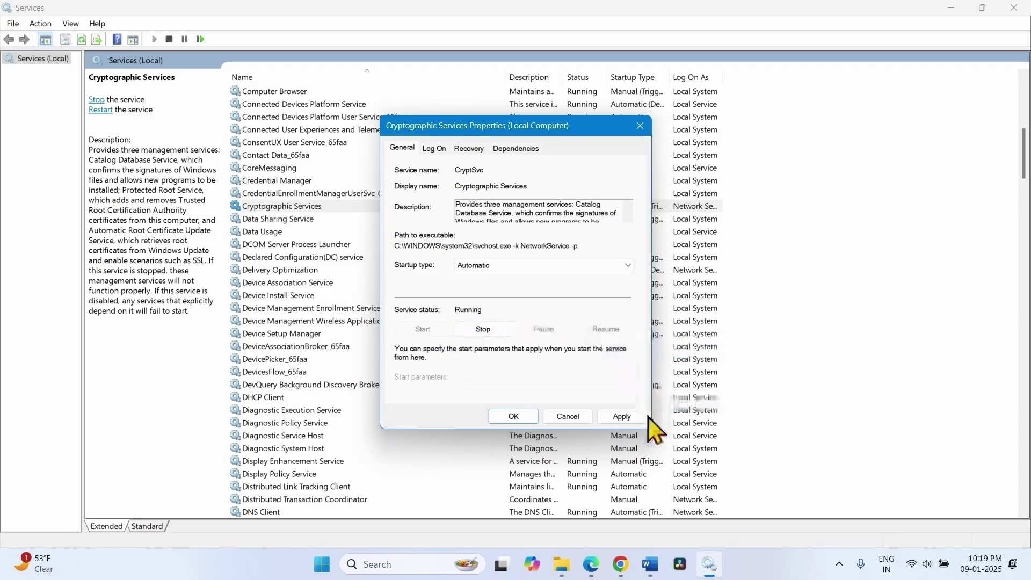
left_click(627, 418)
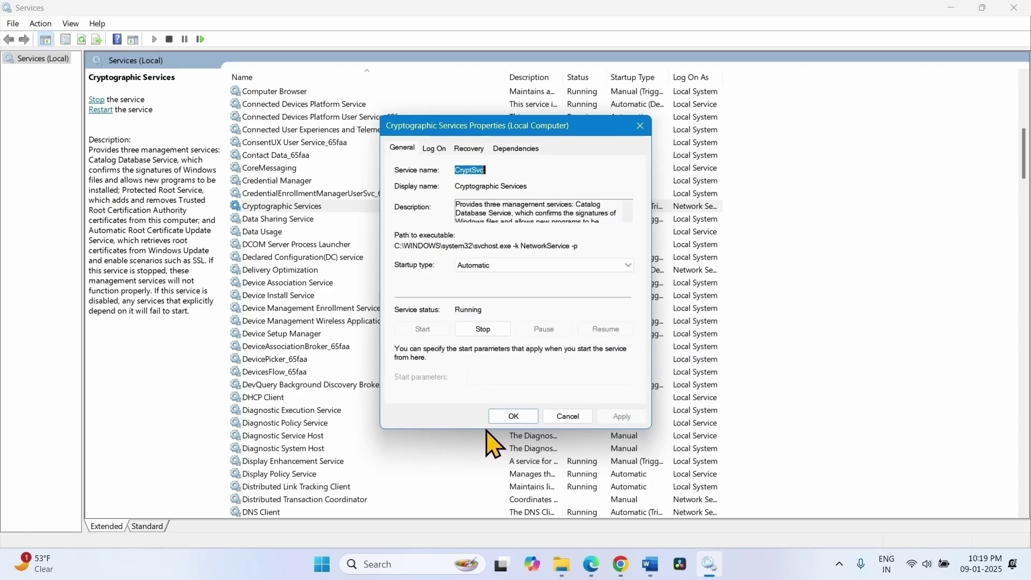
left_click(513, 418)
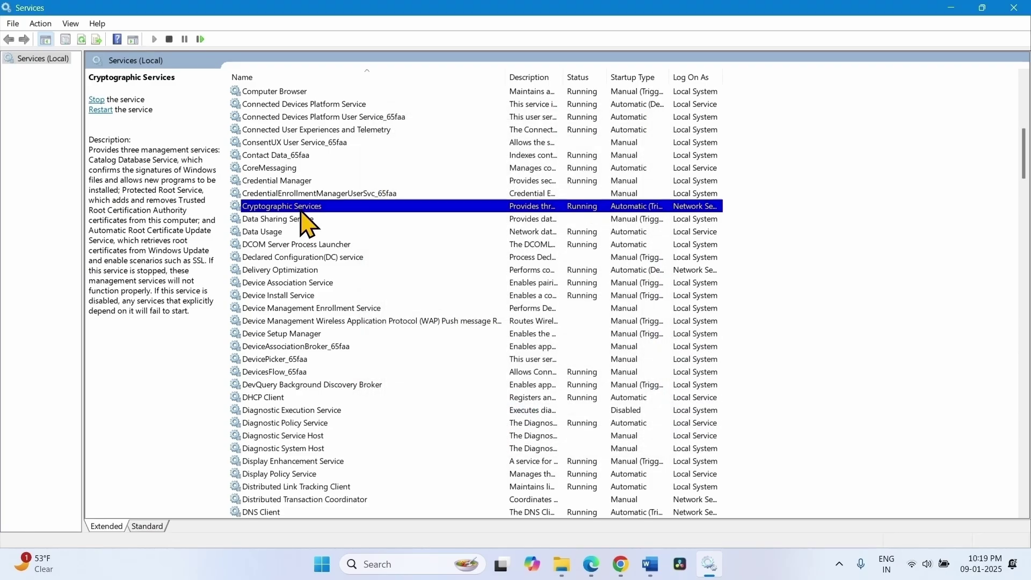
right_click(301, 212)
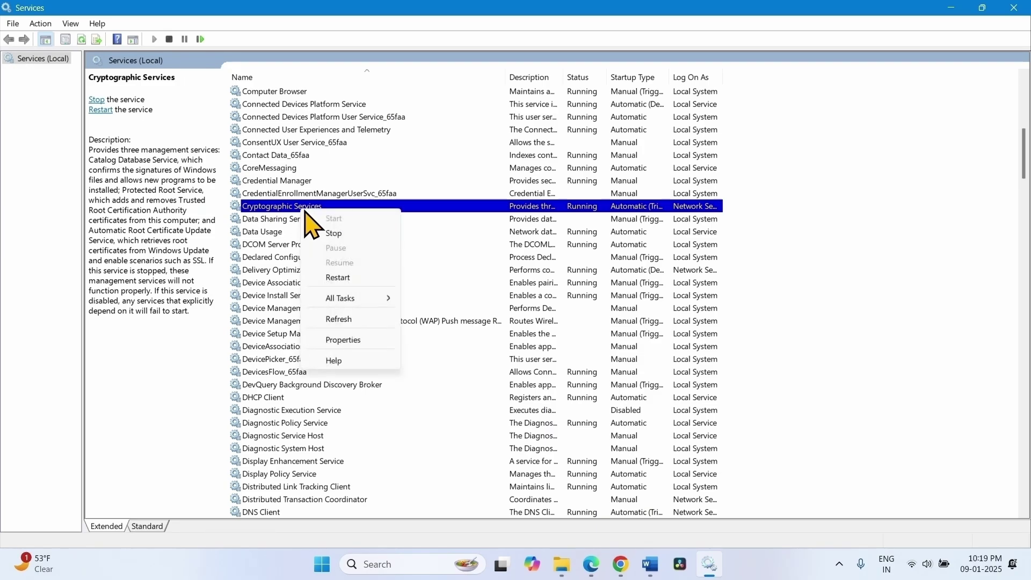
left_click(339, 282)
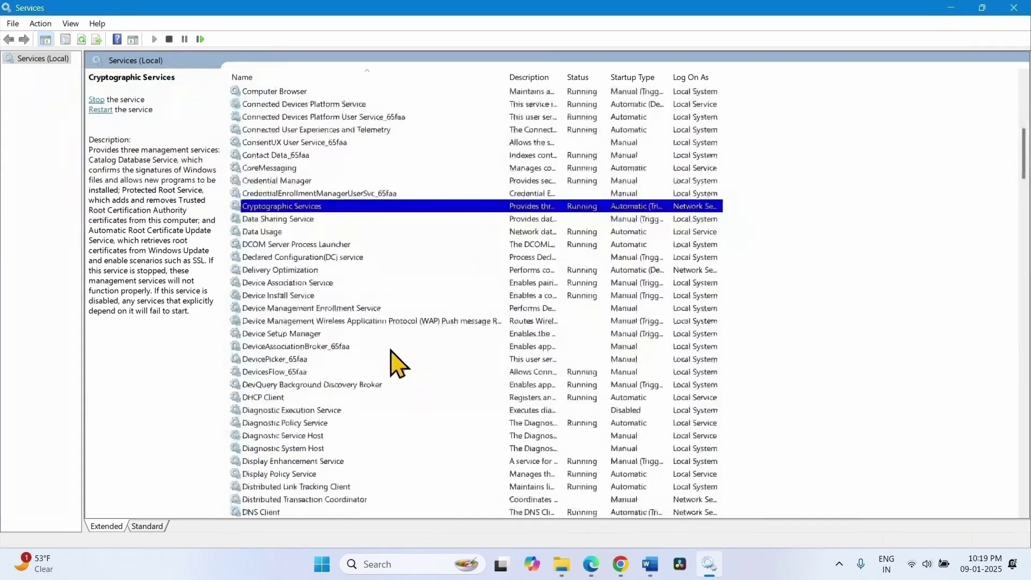
- Close Services and retry the failed update on Settings' Windows Update page
left_click(1014, 10)
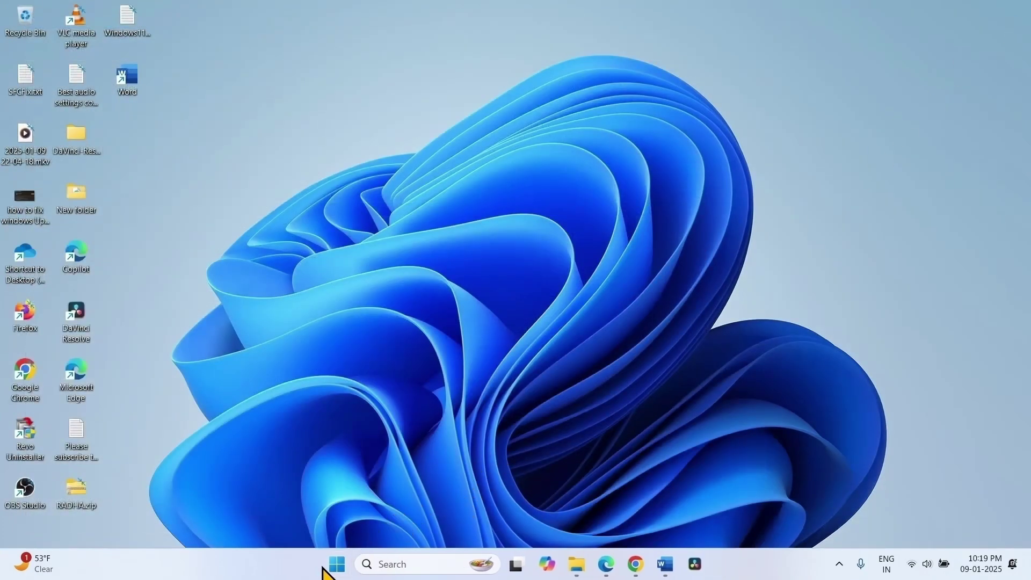
left_click(338, 564)
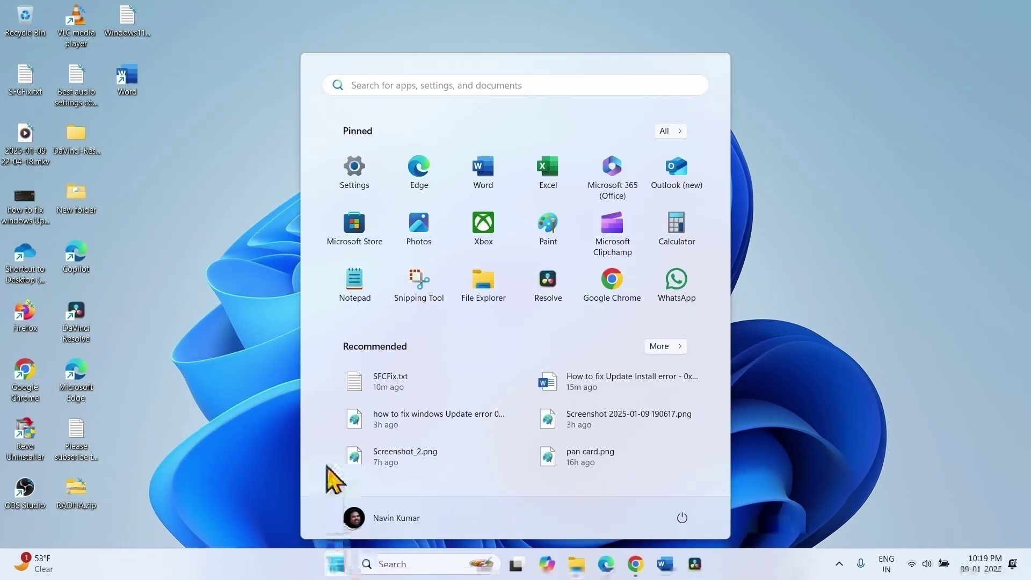
left_click(369, 183)
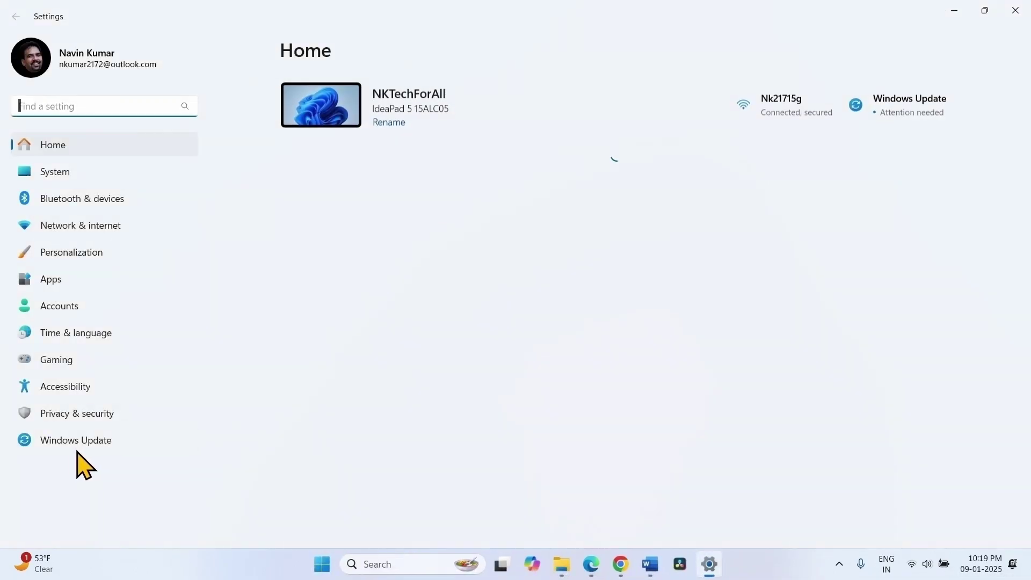
left_click(63, 441)
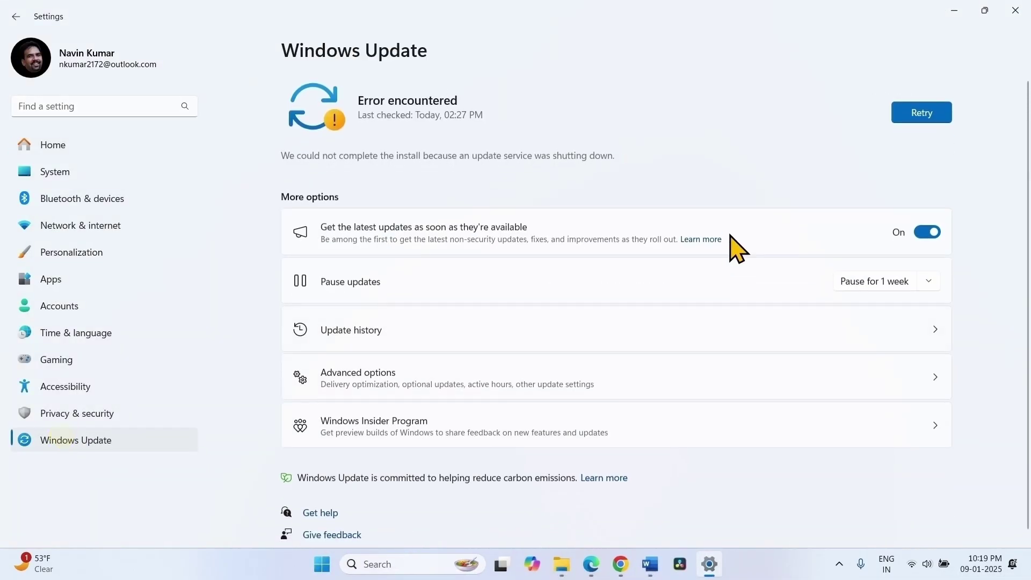
left_click(913, 114)
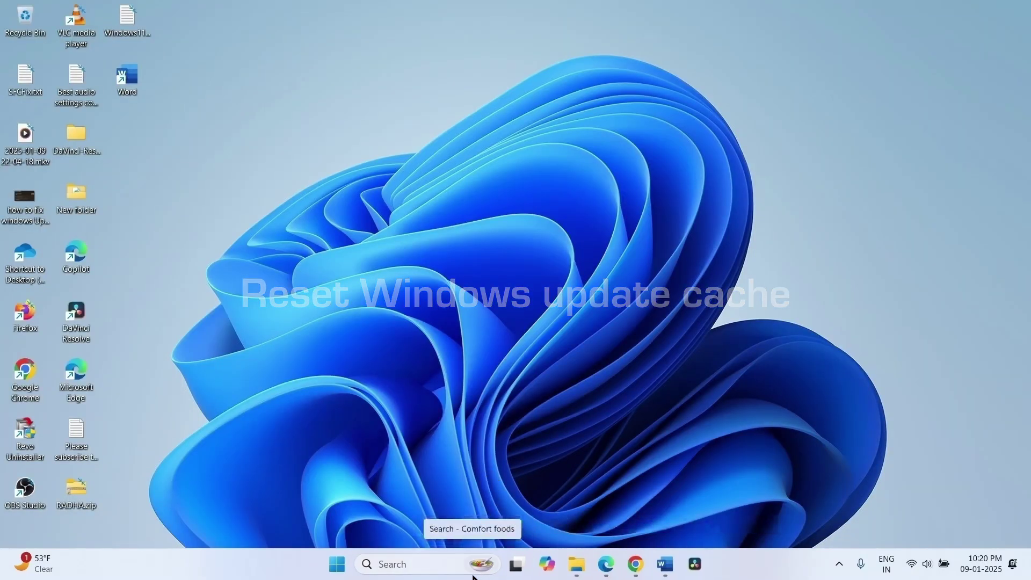
- Launch Command Prompt as administrator from a 'cmd' search
left_click(386, 562)
type("cmd")
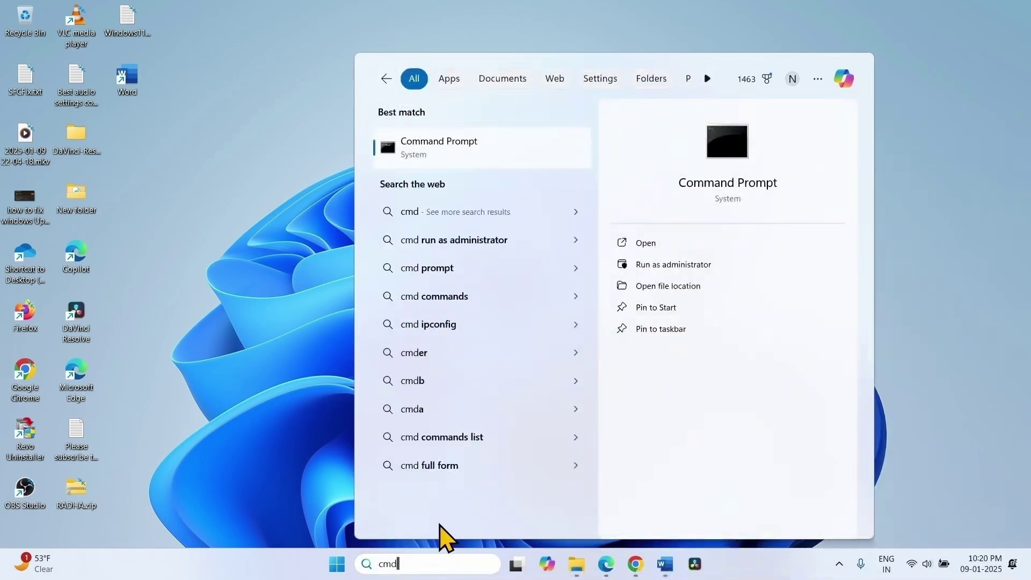
right_click(482, 148)
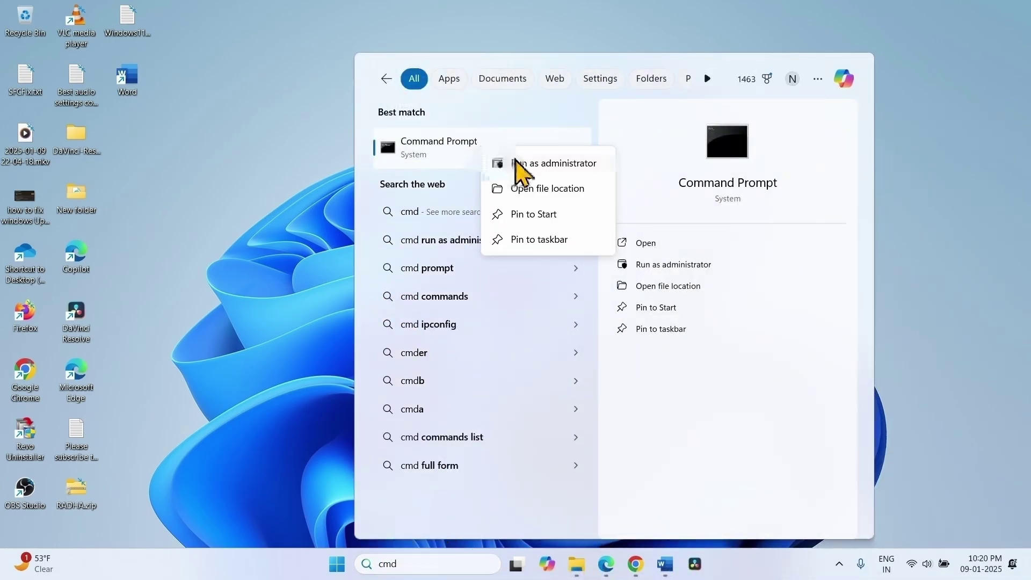
left_click(516, 162)
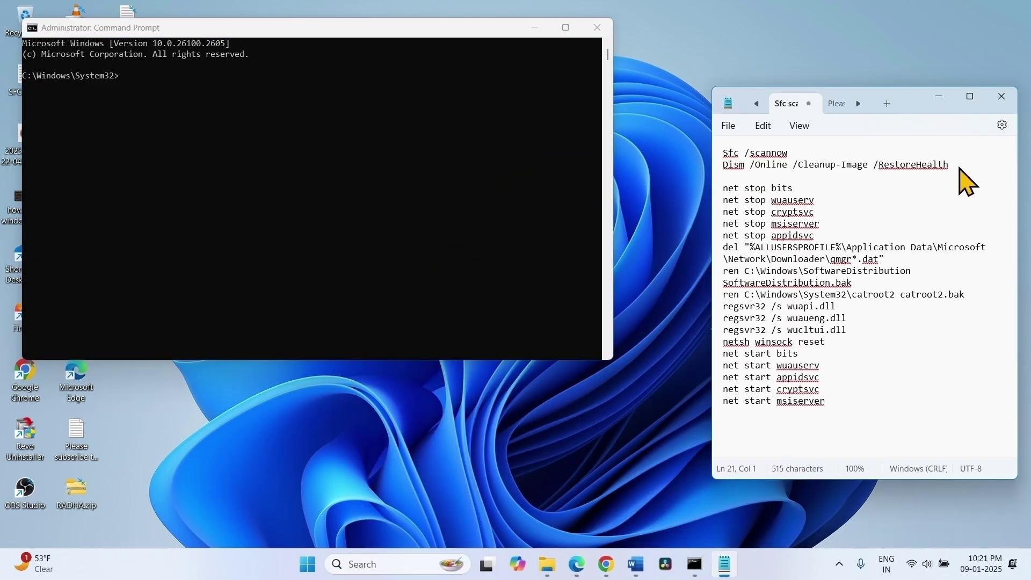
- Run 'net stop bits', copied from Notepad; BITS reports it isn't running
left_click_drag(795, 188, 709, 186)
right_click(771, 189)
left_click(794, 253)
left_click(136, 63)
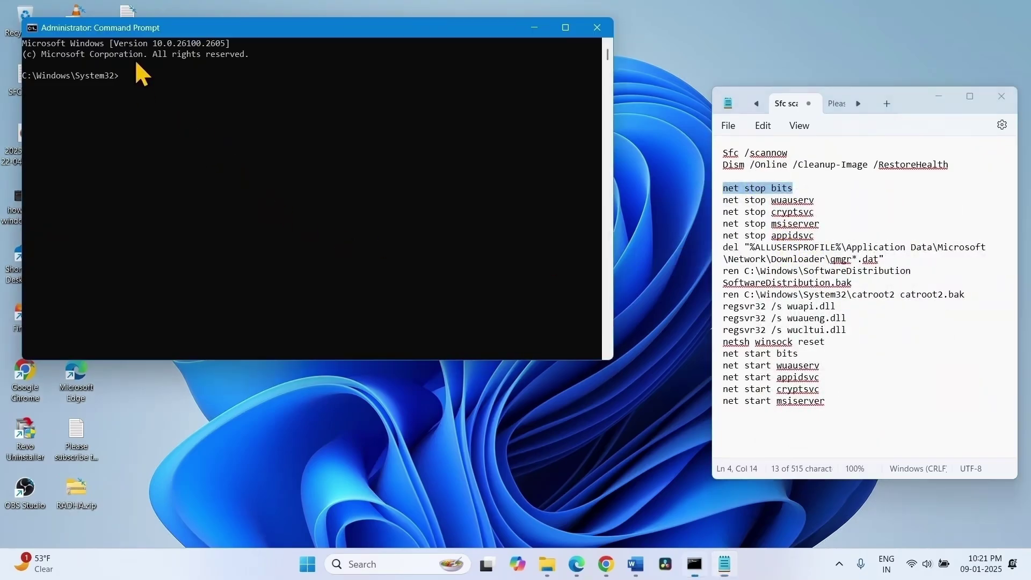
right_click(137, 80)
key("Return")
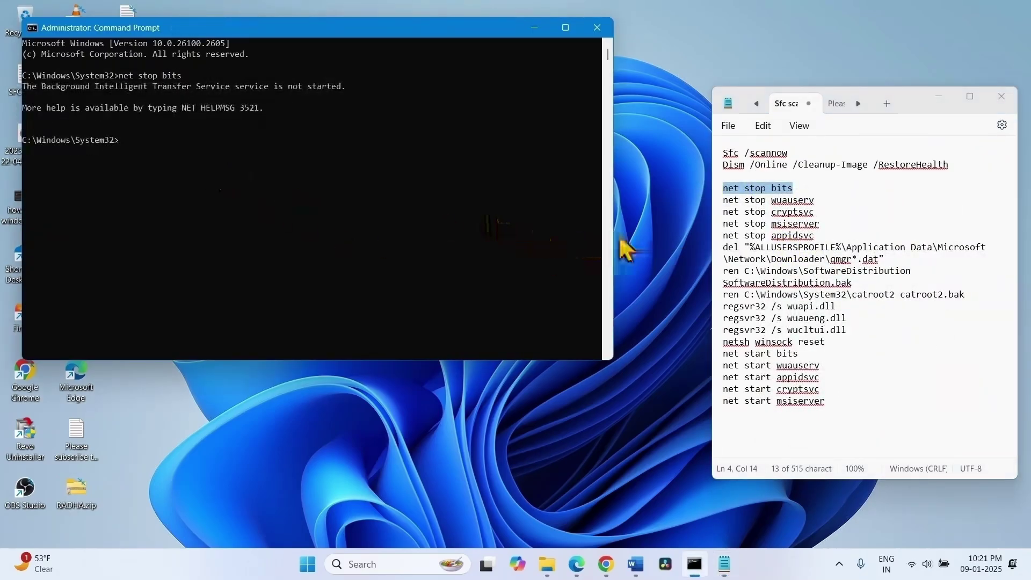
- Stop the Windows Update service with 'net stop wuauserv' copied from Notepad
left_click_drag(814, 200, 725, 201)
right_click(772, 200)
left_click(791, 268)
left_click(155, 155)
right_click(155, 155)
key("Return")
- Stop the Cryptographic service with 'net stop cryptsvc', then close Notepad
left_click_drag(833, 213, 698, 215)
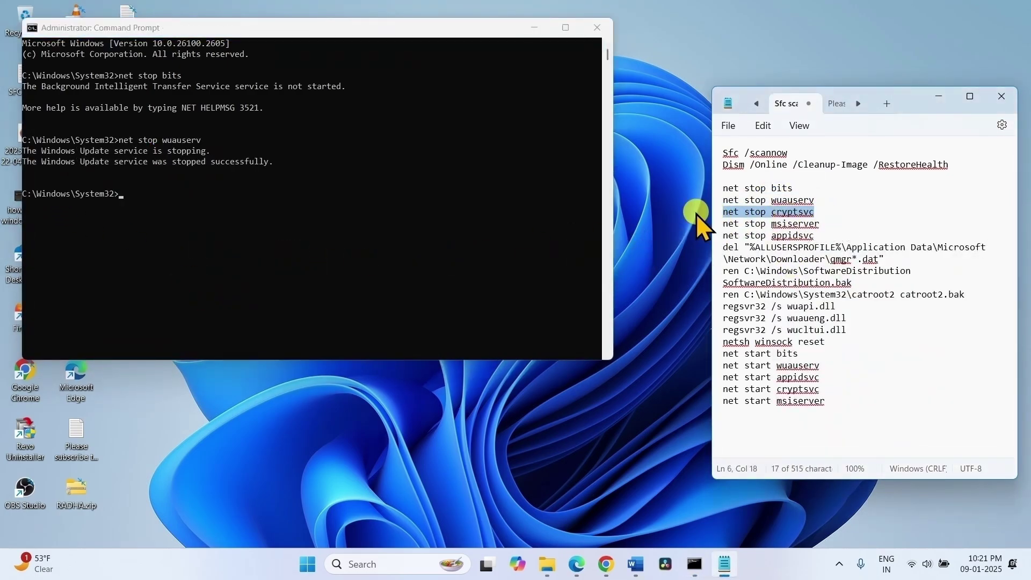
right_click(732, 213)
left_click(768, 286)
left_click(181, 200)
right_click(178, 197)
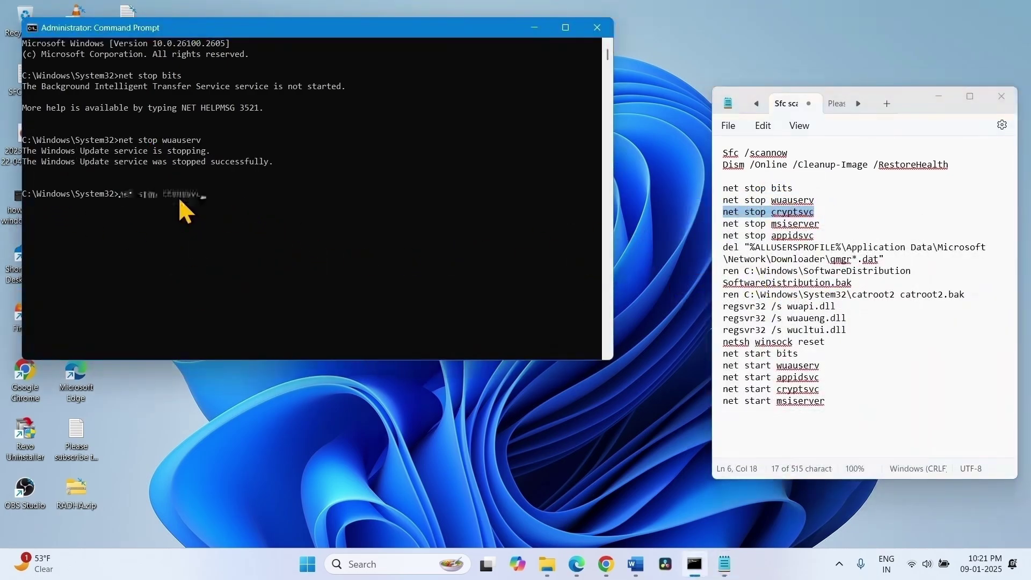
key("Return")
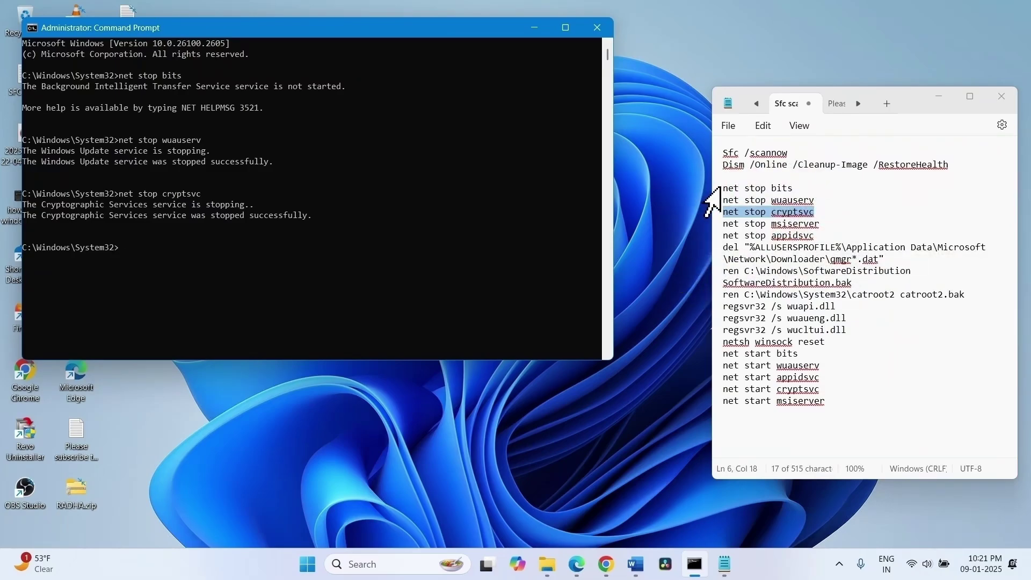
left_click_drag(724, 187, 843, 402)
left_click(1002, 96)
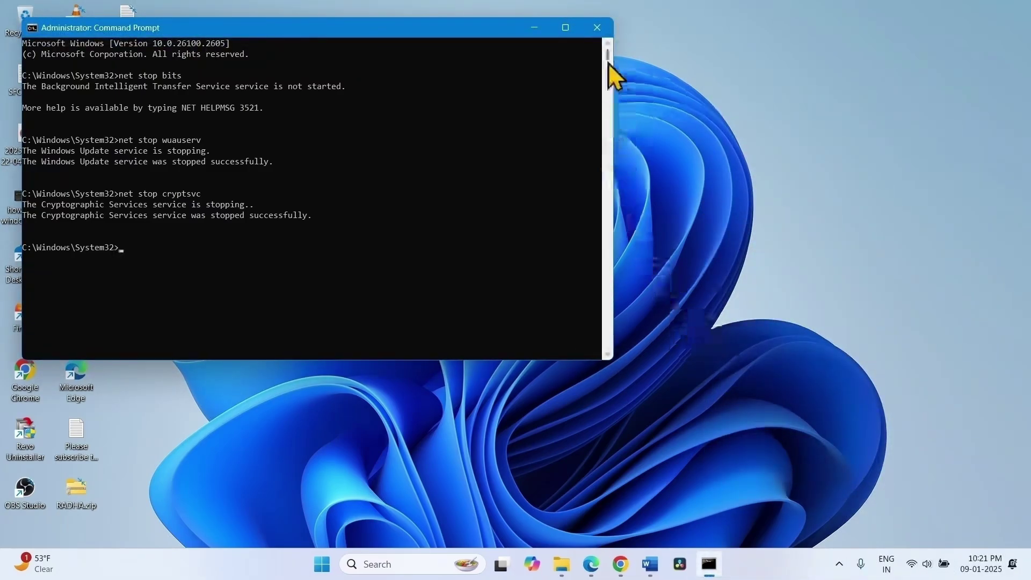
- Close the administrator Command Prompt and restart the PC from Start's power options
left_click(608, 30)
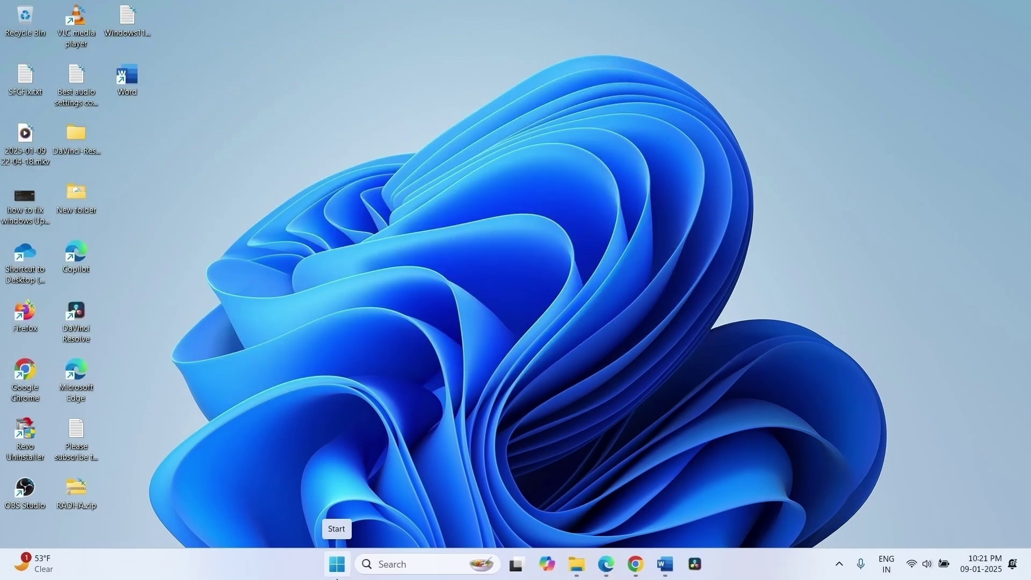
left_click(337, 574)
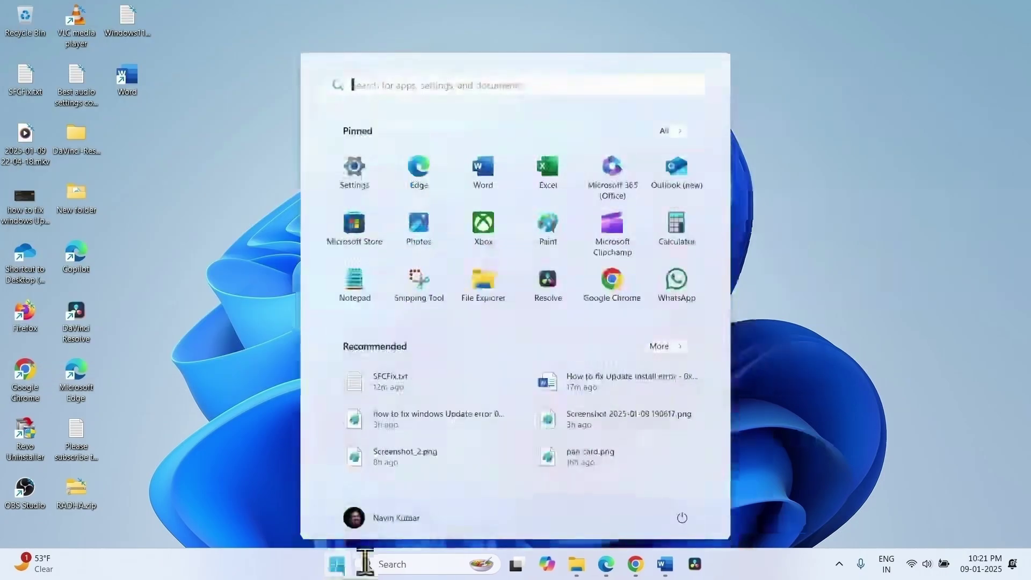
left_click(682, 517)
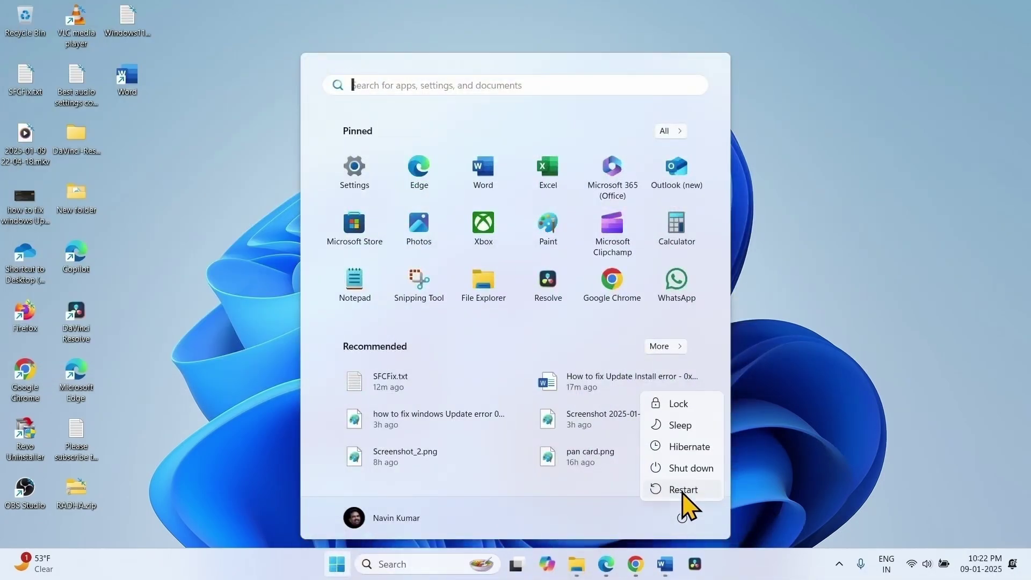
left_click(856, 453)
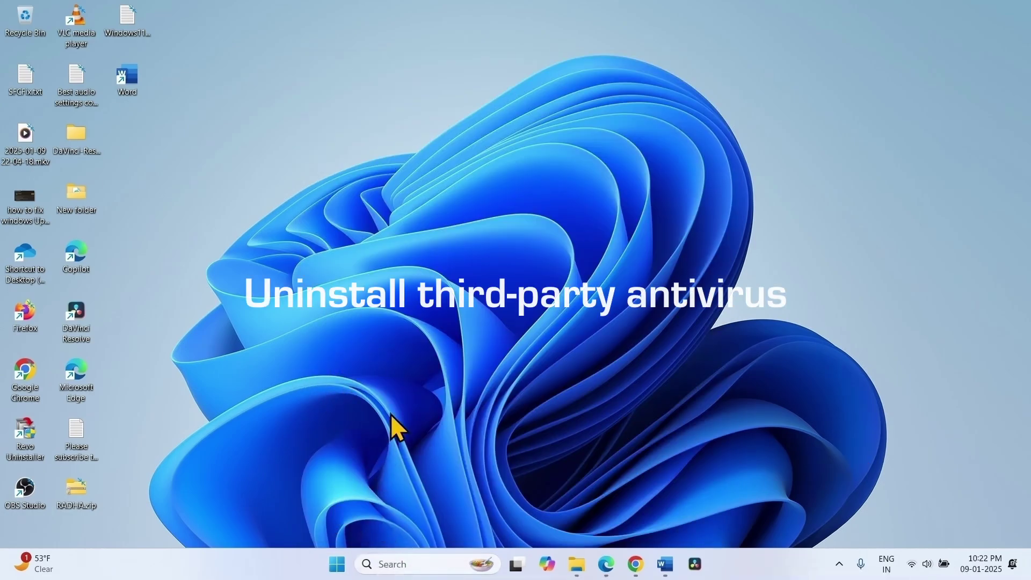
- Open Installed apps from the Start right-click menu and scroll through the list
right_click(334, 562)
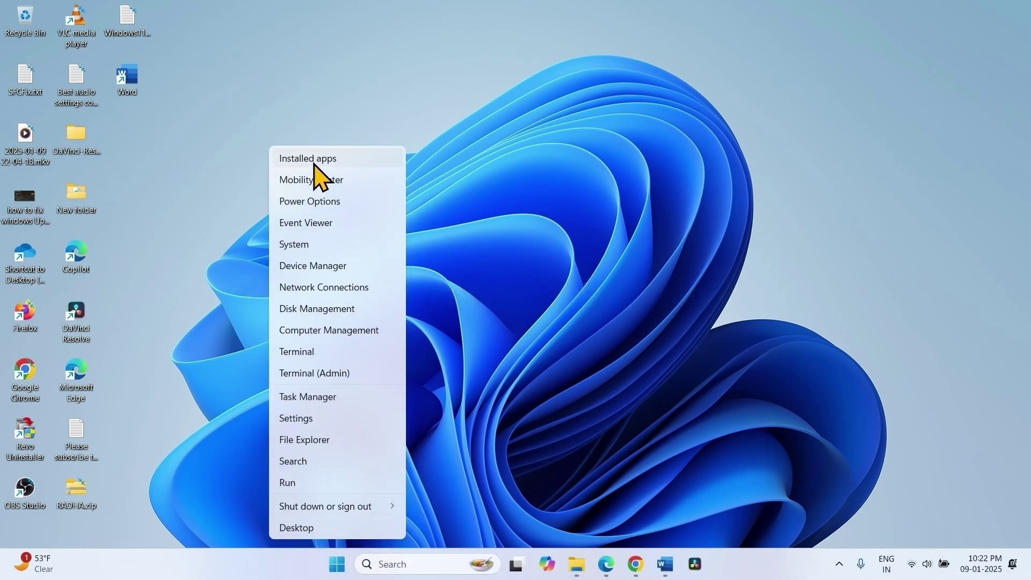
left_click(315, 161)
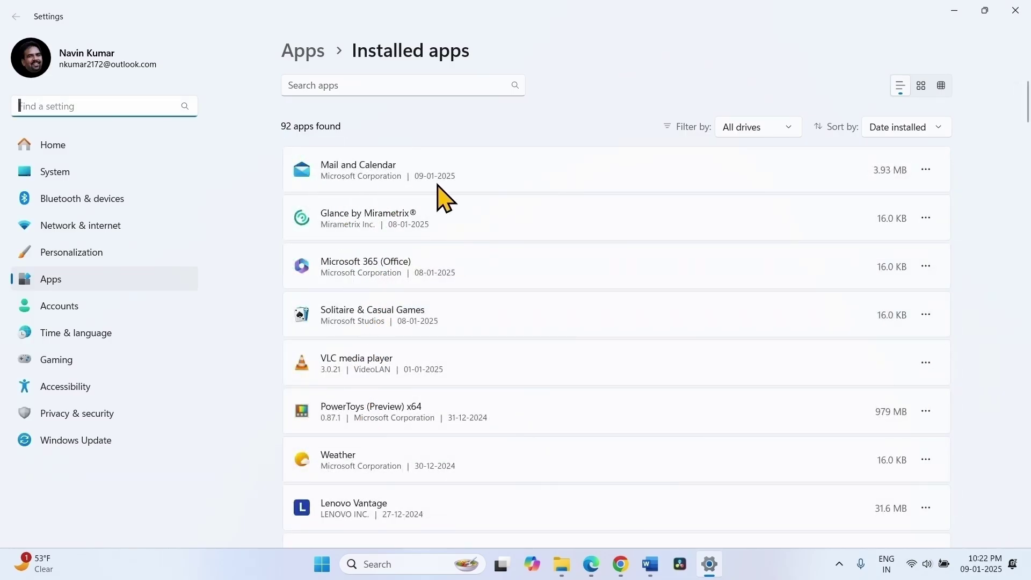
scroll(446, 338, "down", 6)
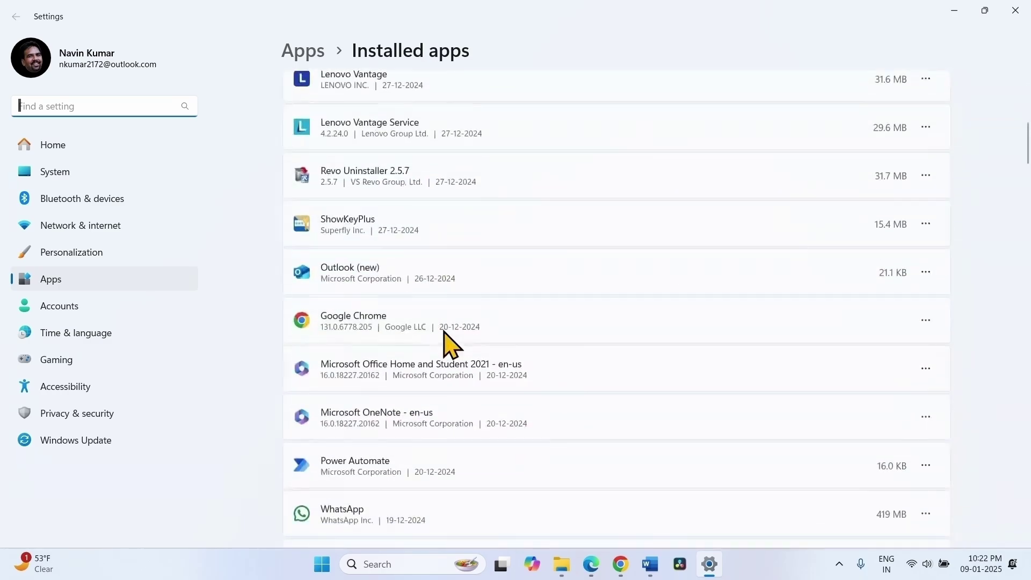
scroll(446, 338, "down", 15)
scroll(440, 331, "up", 10)
scroll(440, 321, "up", 15)
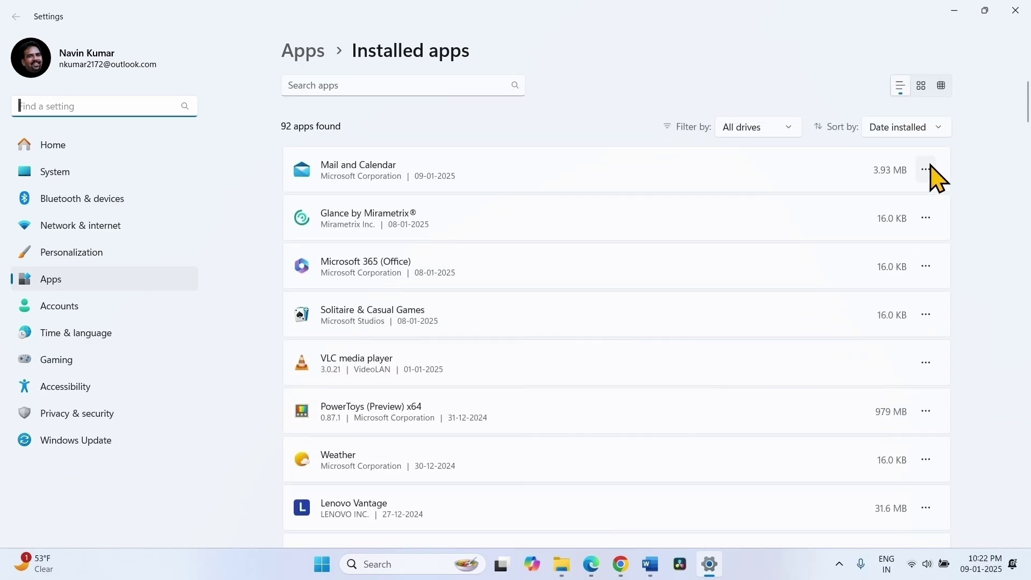
- Check Mail and Calendar's uninstall options, dismiss them, and close Settings
left_click(927, 170)
left_click(928, 171)
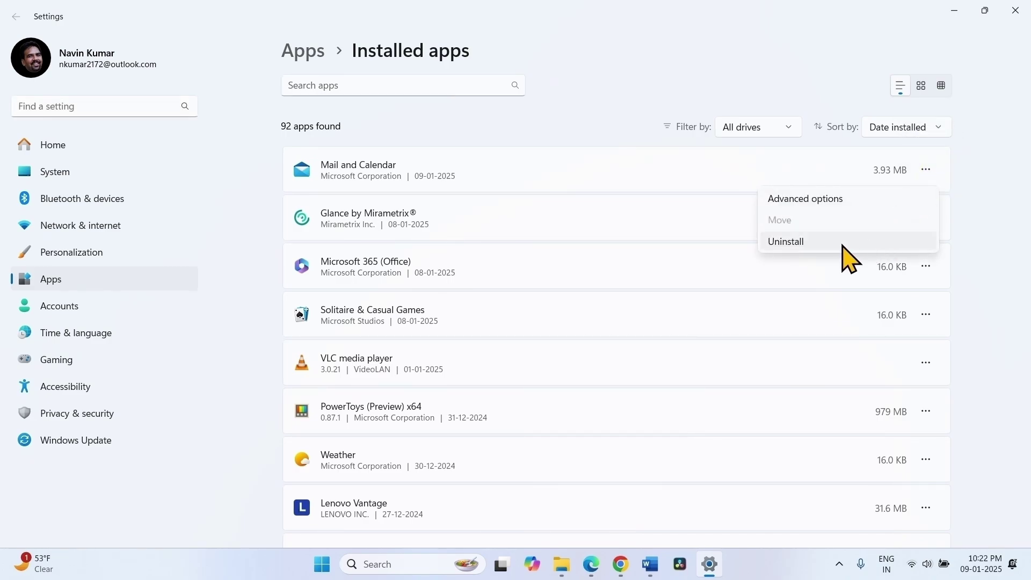
left_click(610, 81)
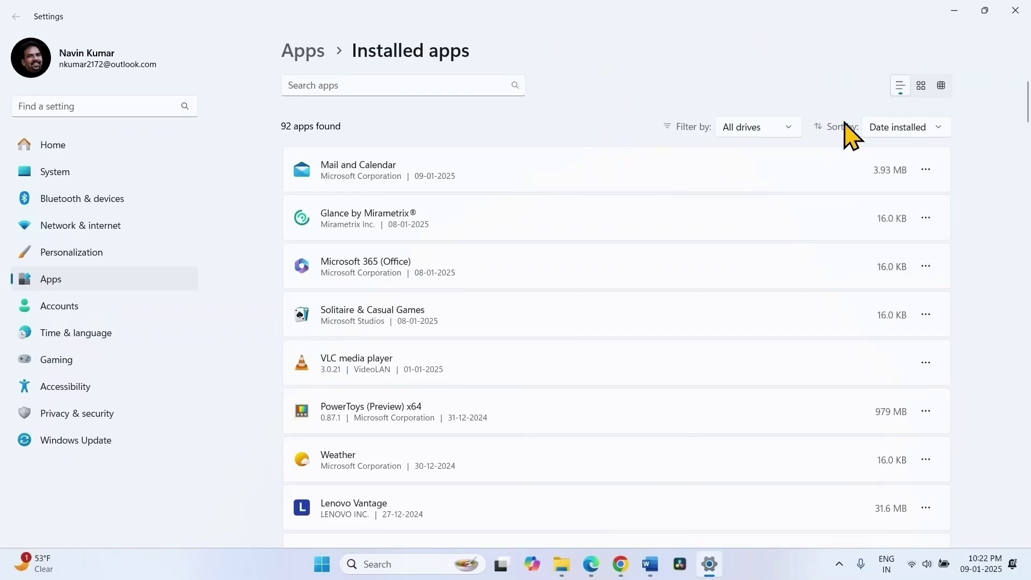
left_click(1026, 10)
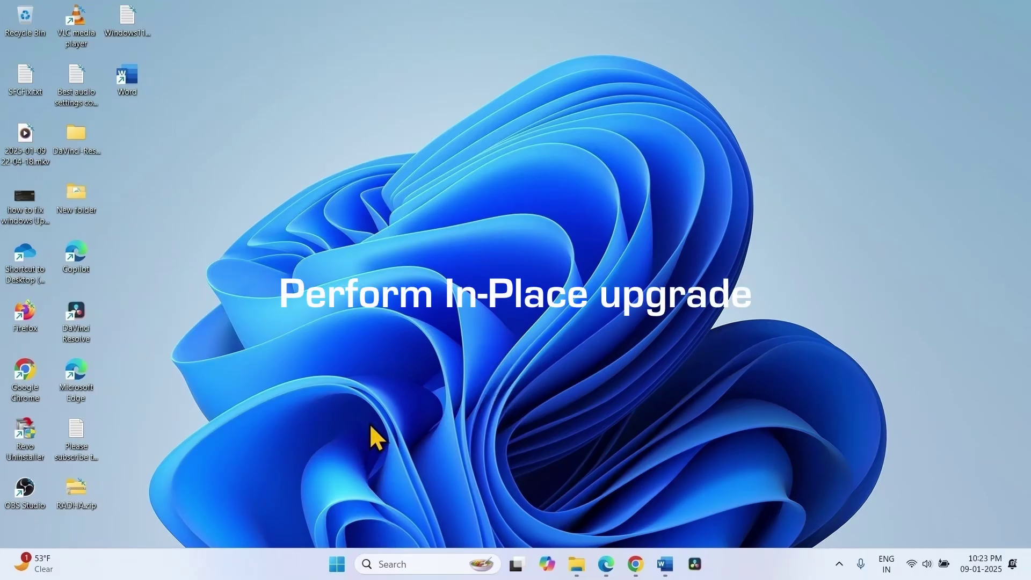
- In a new maximized Chrome window, search 'windows 11 download' and open Microsoft's page
right_click(636, 564)
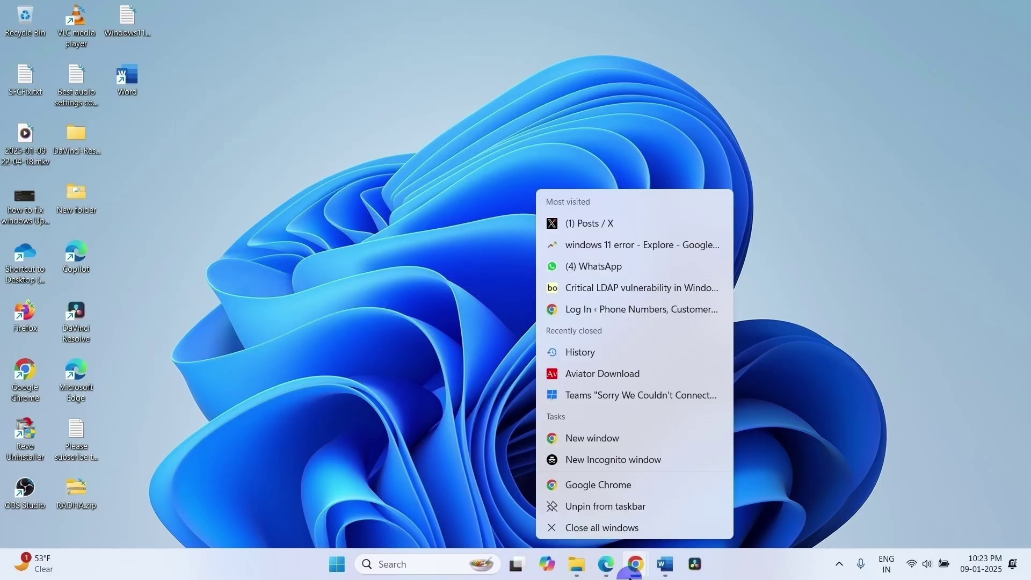
left_click(612, 439)
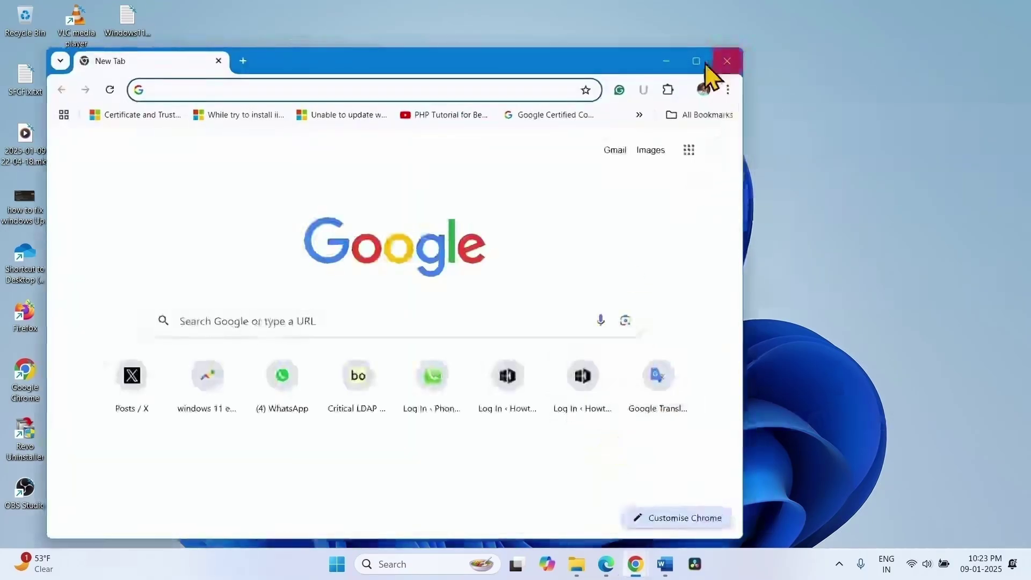
left_click(702, 61)
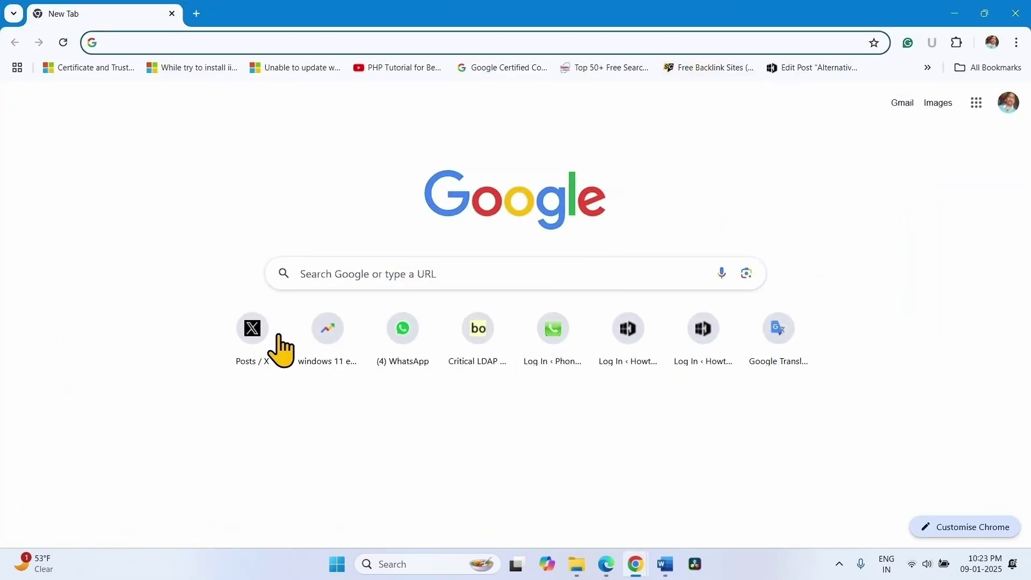
type("windows 11 download")
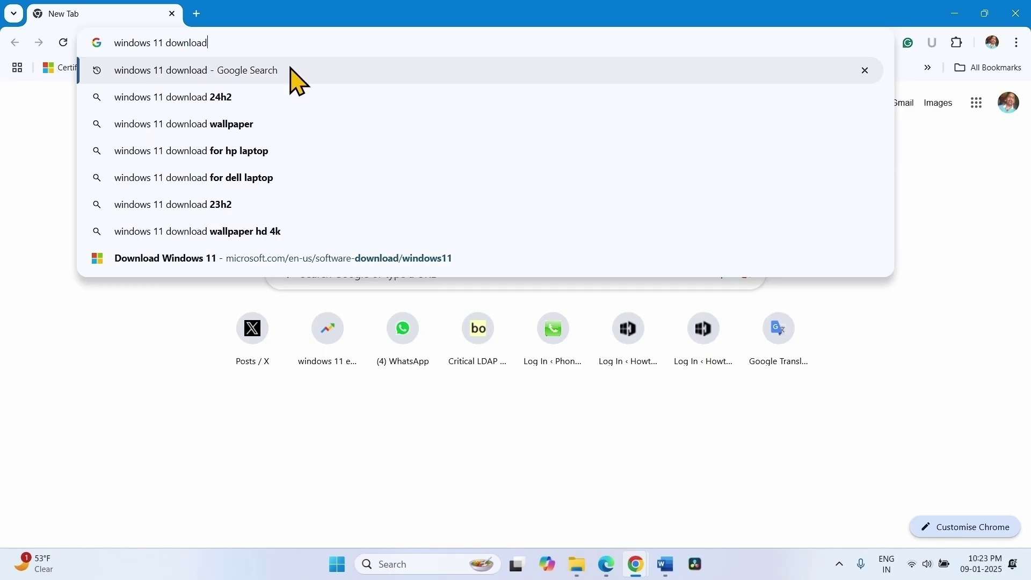
key("Return")
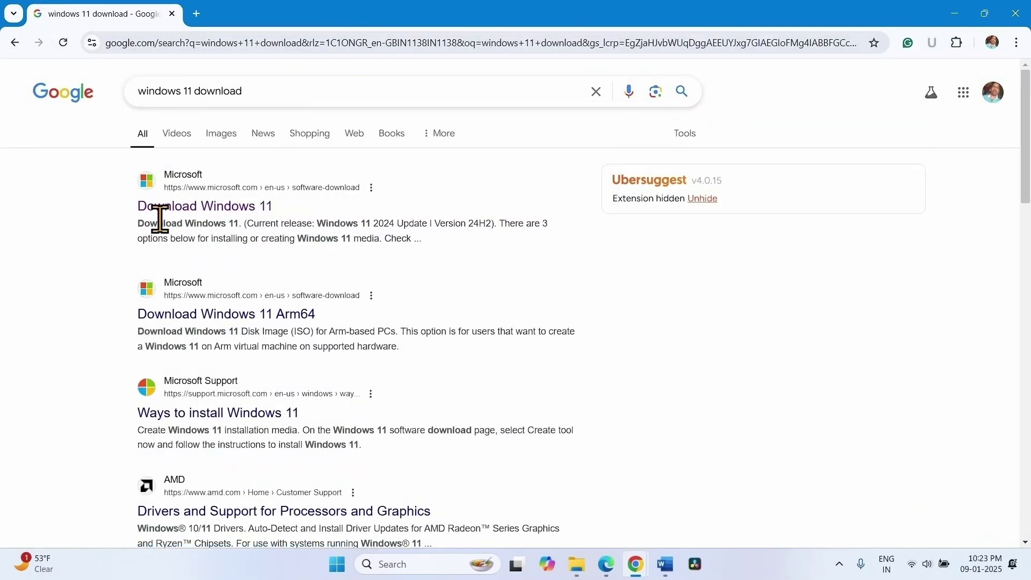
left_click(182, 212)
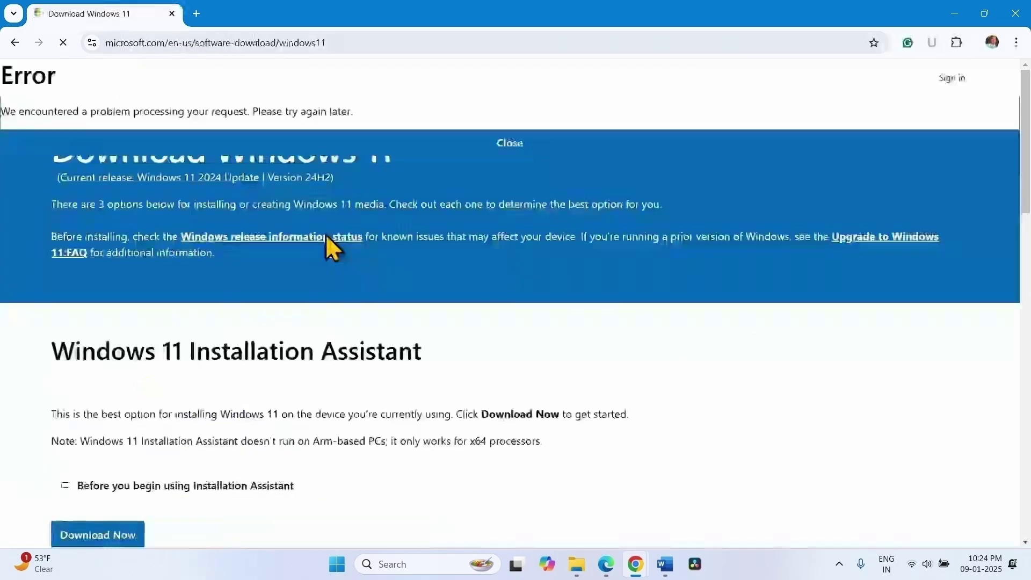
- Select Windows 11 (multi-edition ISO for x64 devices) and choose Download Now
scroll(368, 322, "down", 6)
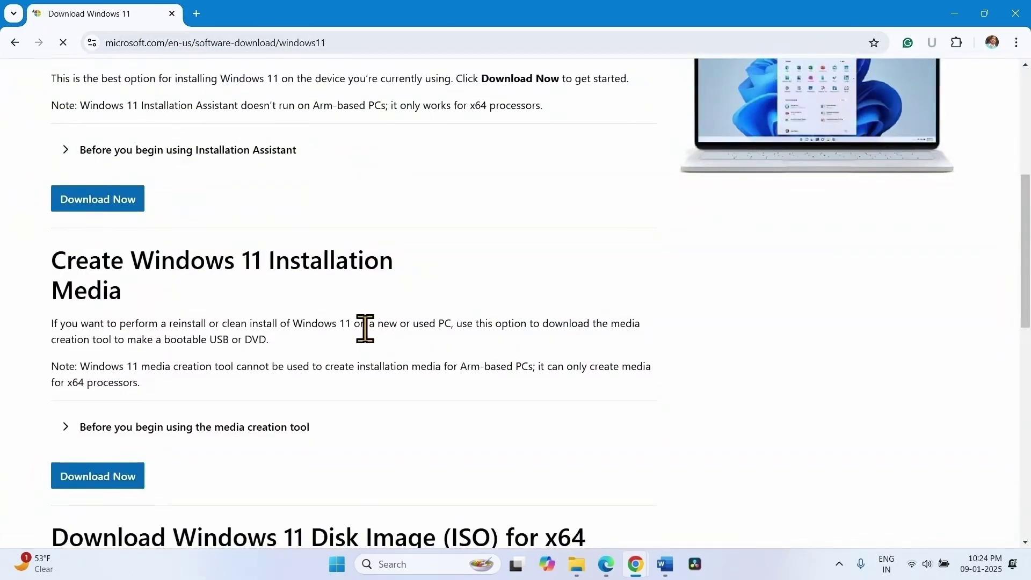
scroll(365, 329, "down", 8)
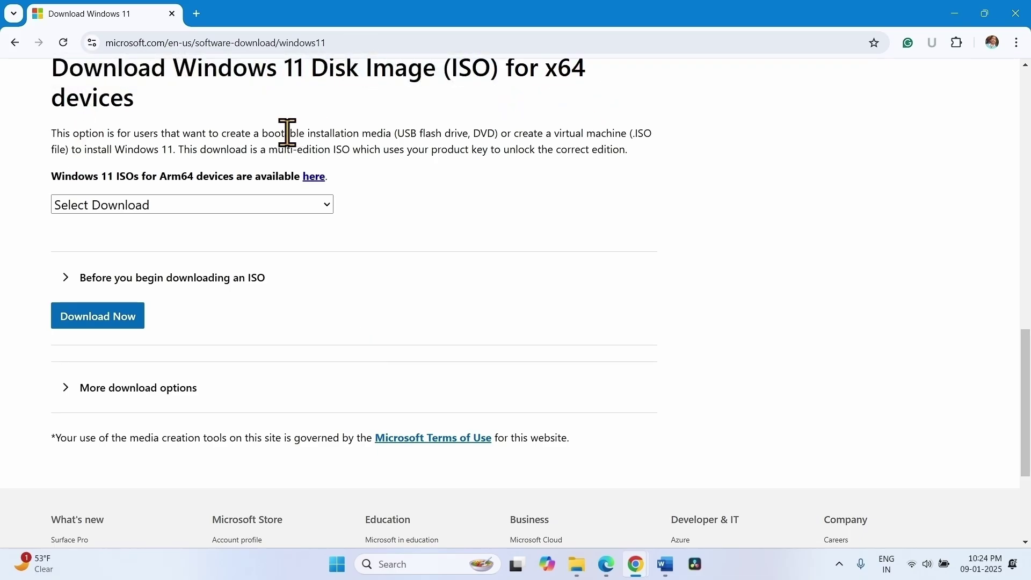
left_click(141, 212)
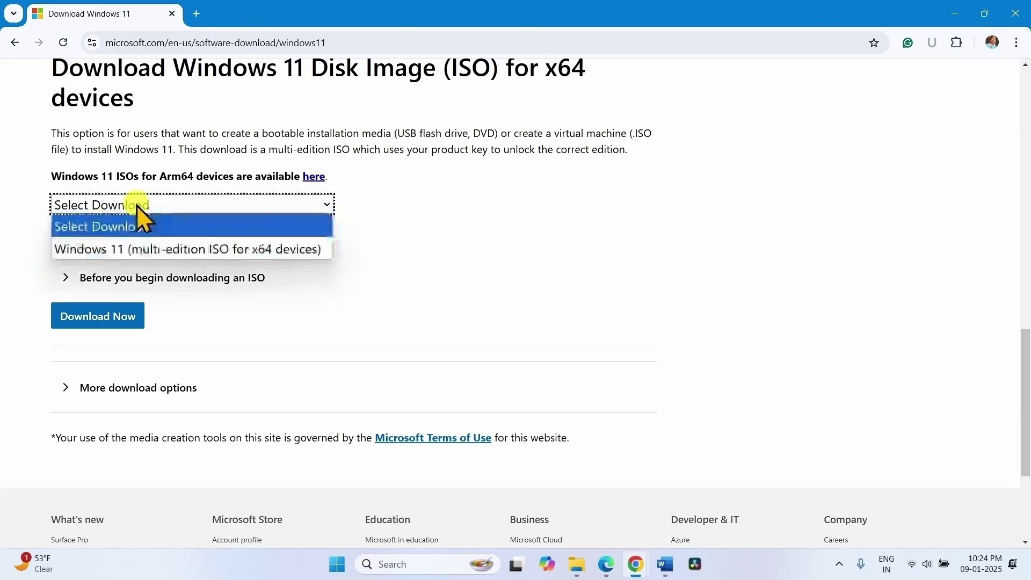
left_click(118, 256)
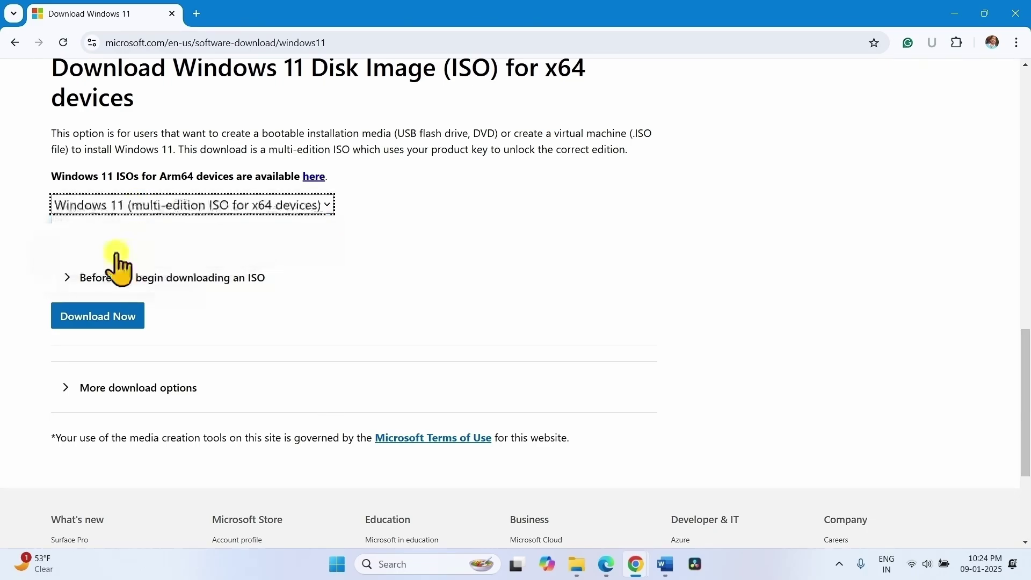
left_click(85, 320)
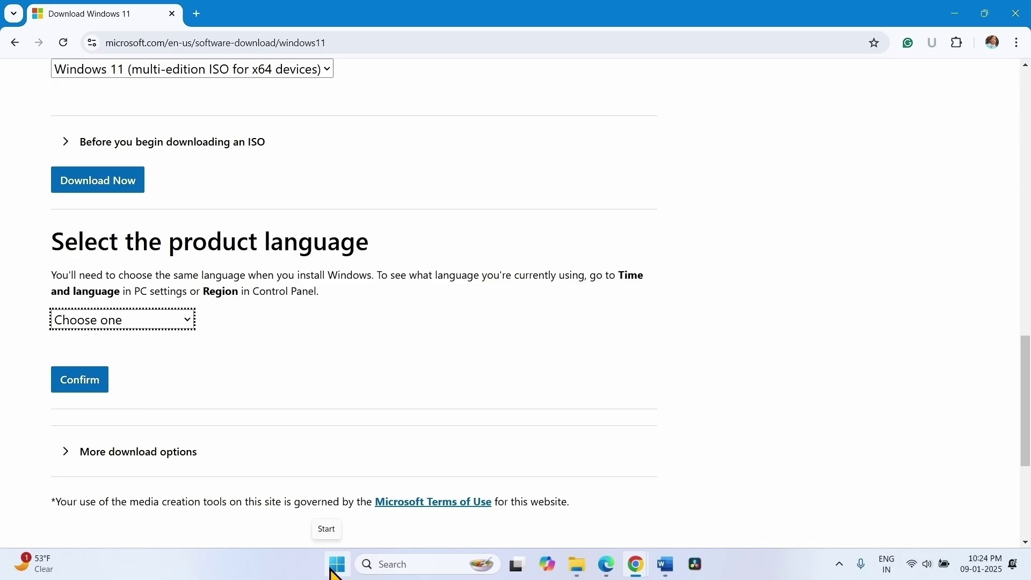
left_click(336, 564)
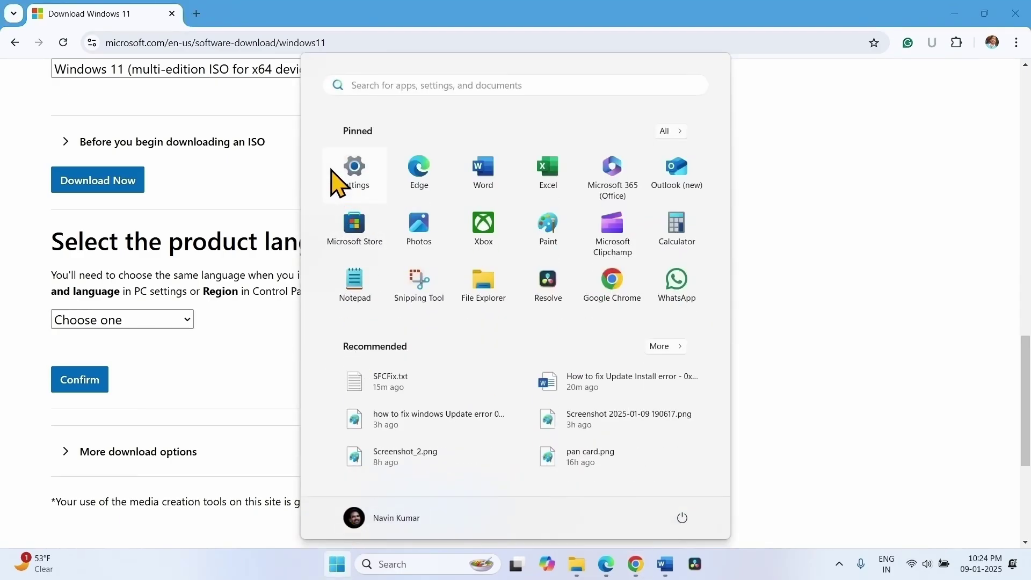
left_click(353, 168)
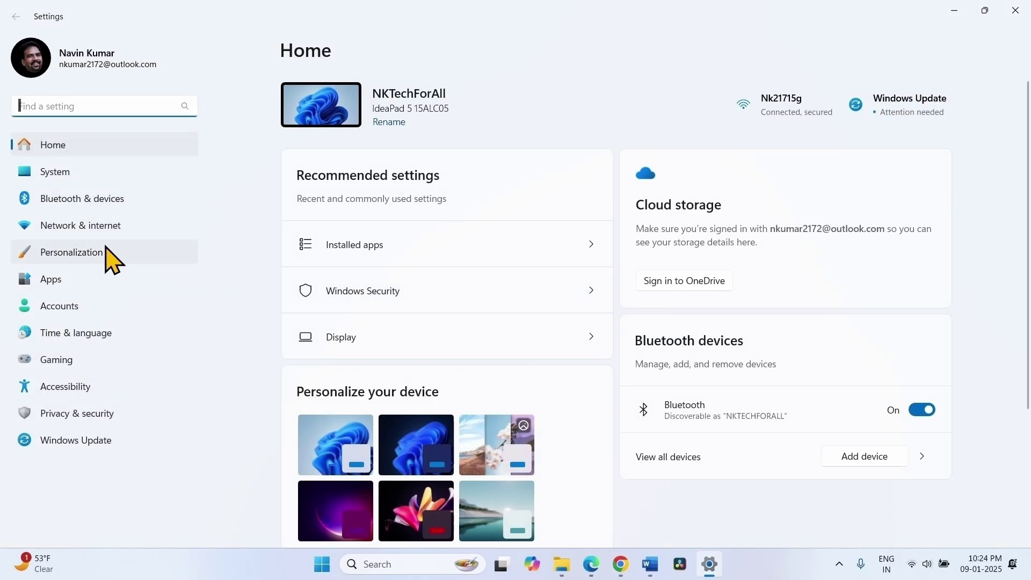
left_click(104, 340)
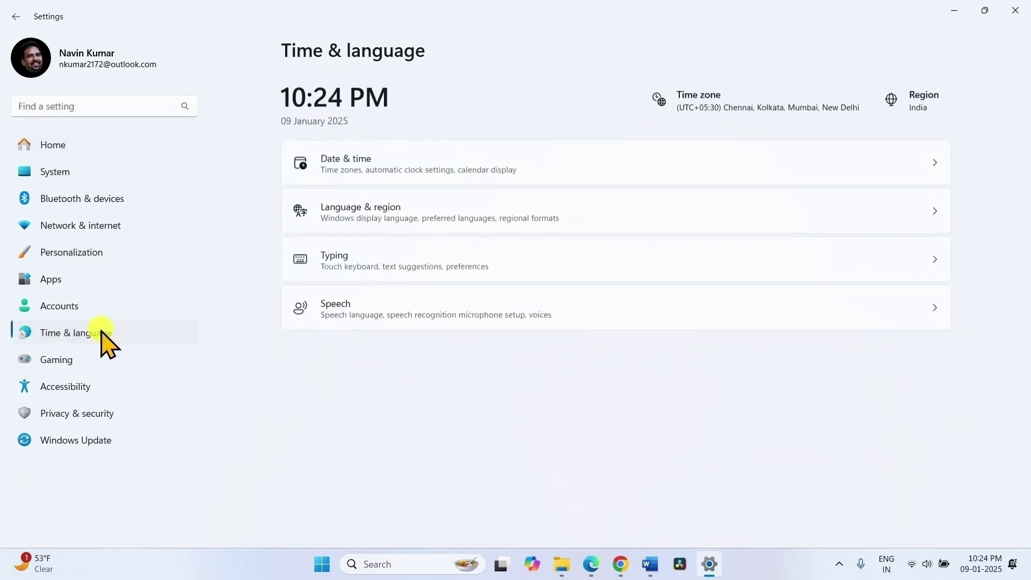
left_click(520, 216)
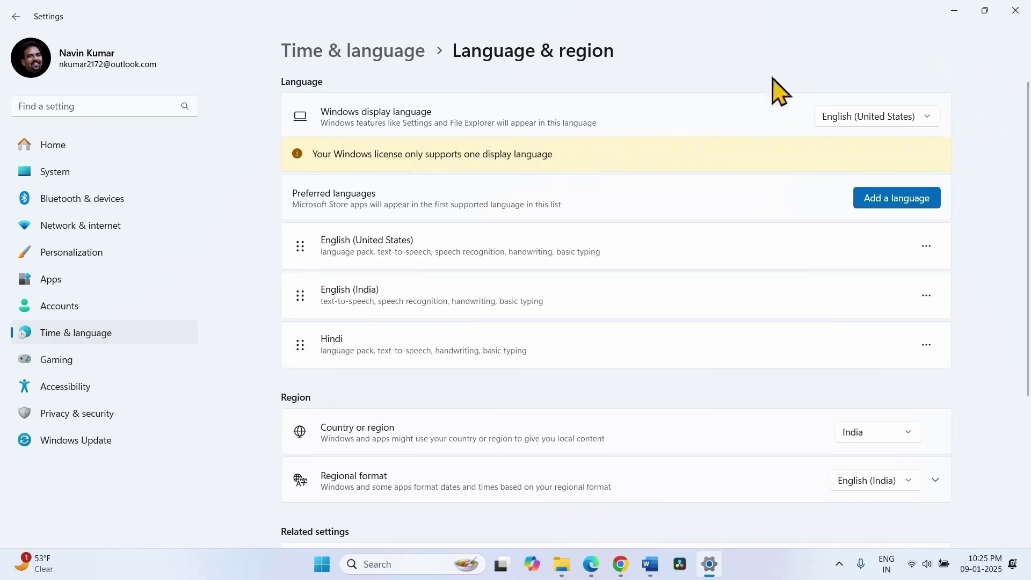
left_click(1015, 10)
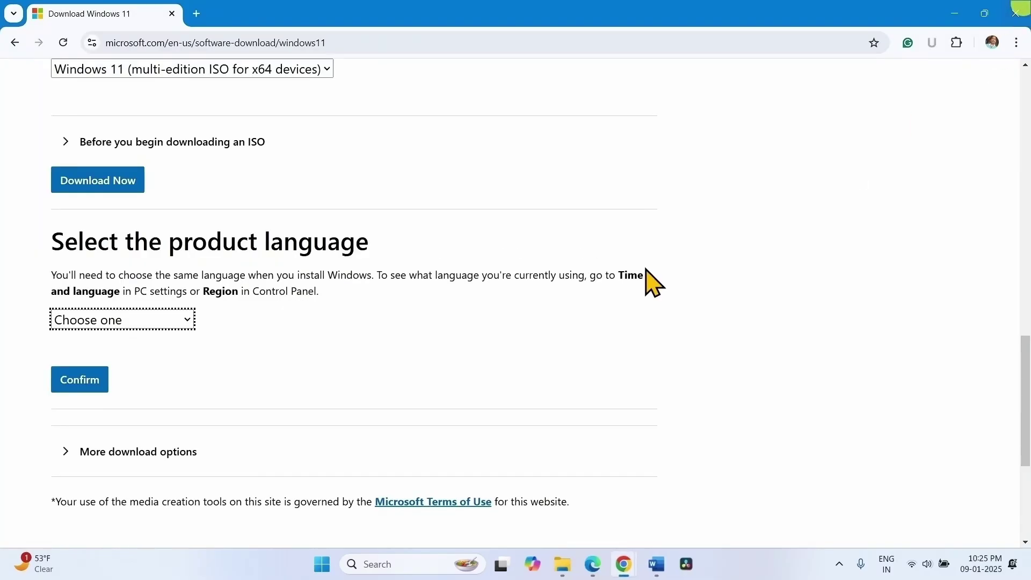
- Confirm English (United States) and start the 64-bit Win11_24H2_English_x64 ISO download
left_click(105, 326)
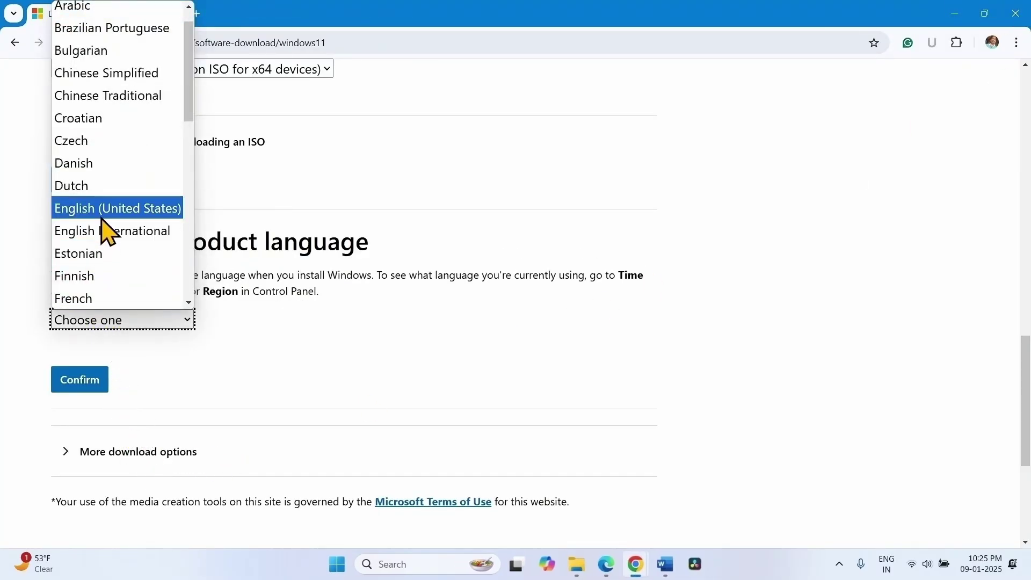
left_click(102, 217)
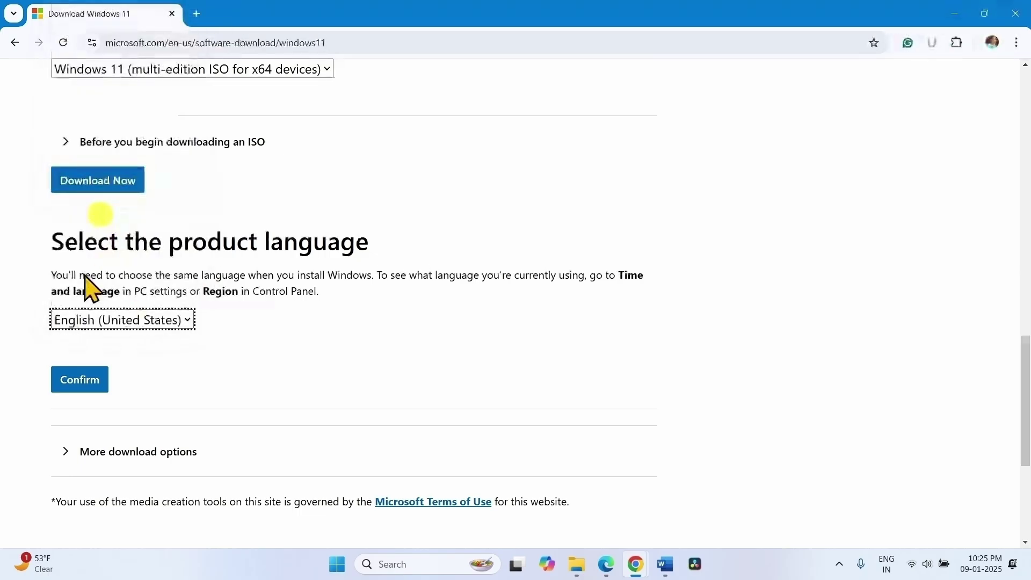
left_click(84, 380)
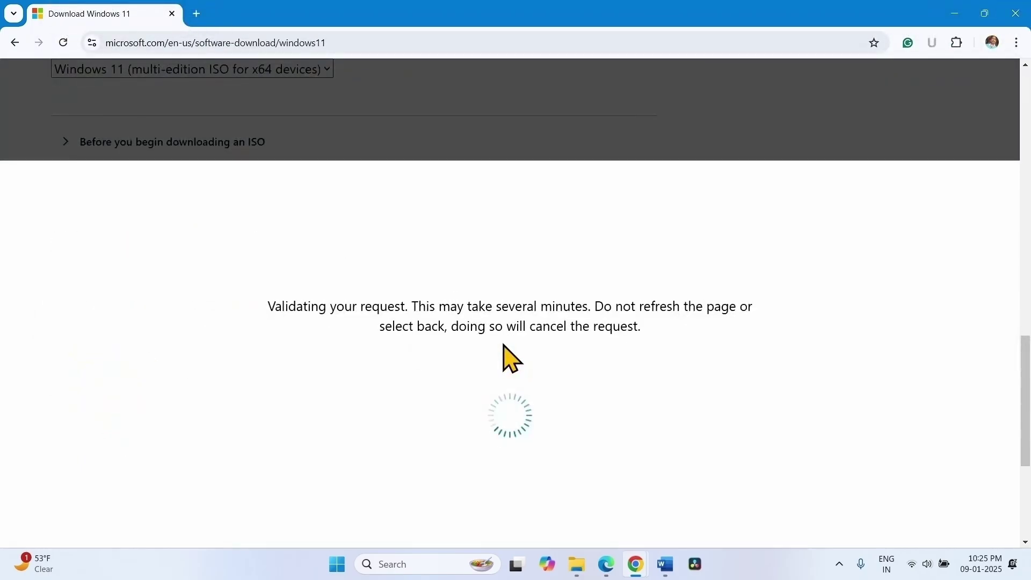
scroll(510, 359, "down", 2)
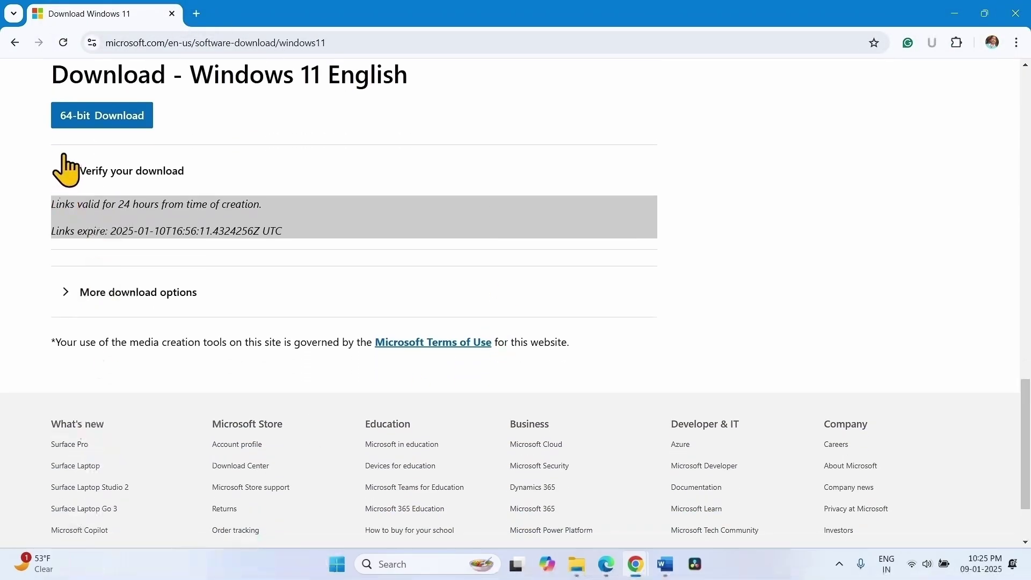
left_click(134, 118)
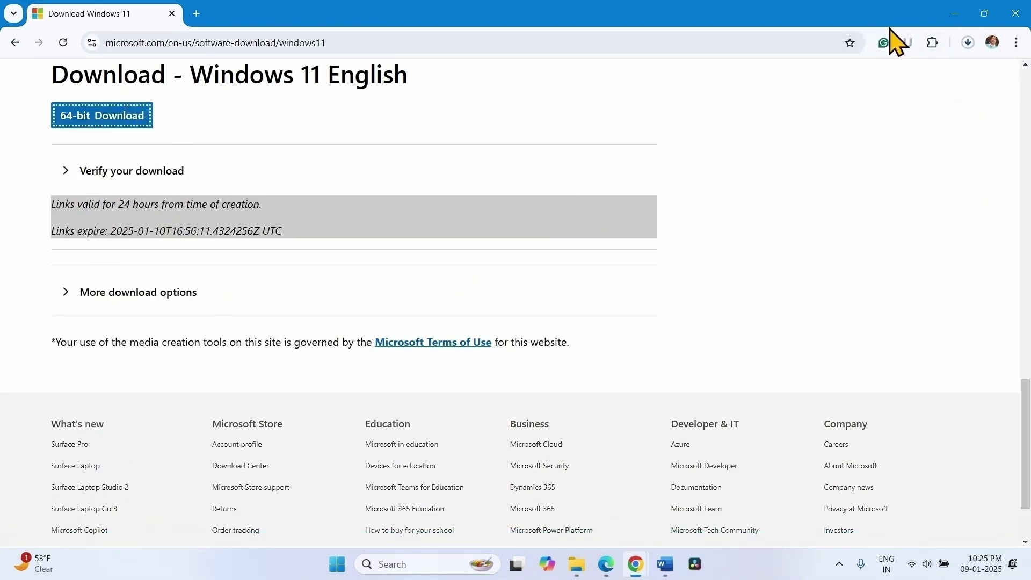
left_click(974, 42)
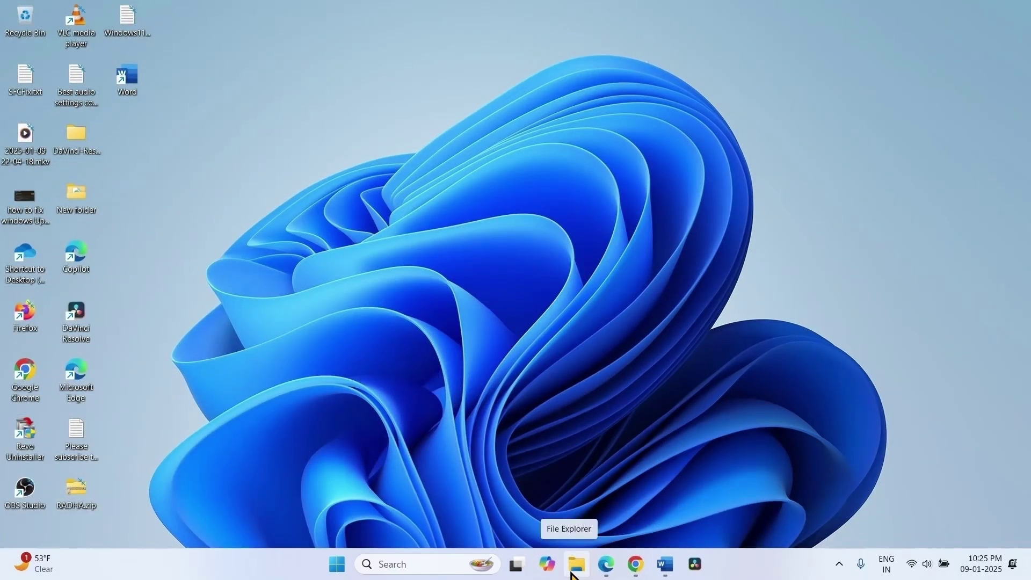
- Mount Win11_24H2_English_x64.iso from Downloads as DVD Drive (E:), allowing it past the warning
left_click(573, 574)
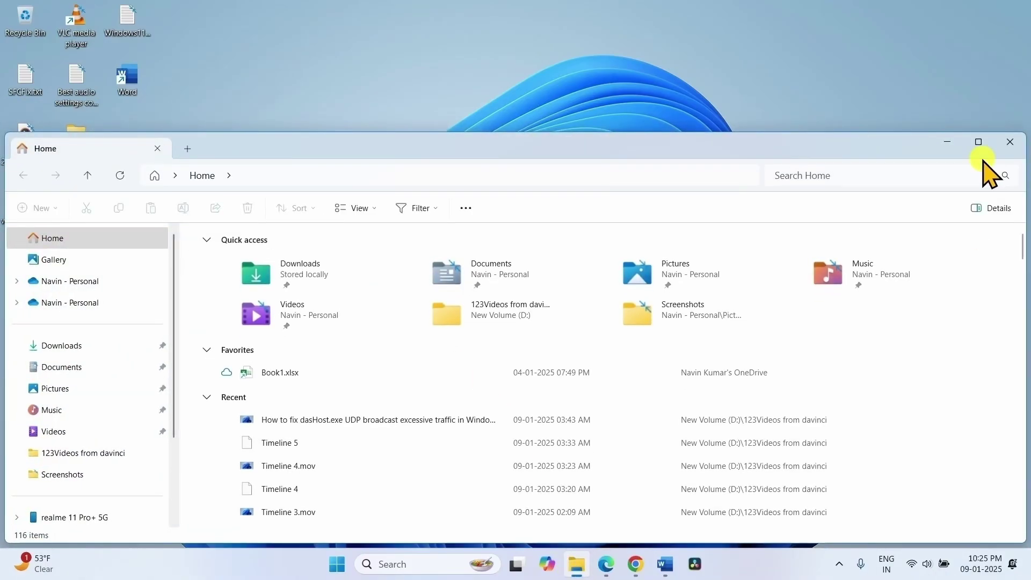
left_click(978, 142)
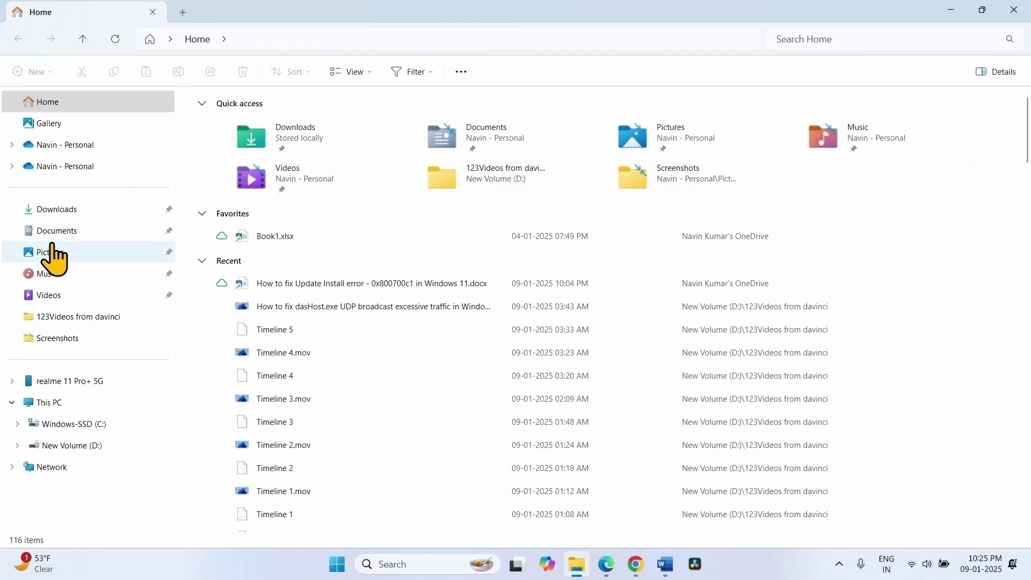
left_click(49, 209)
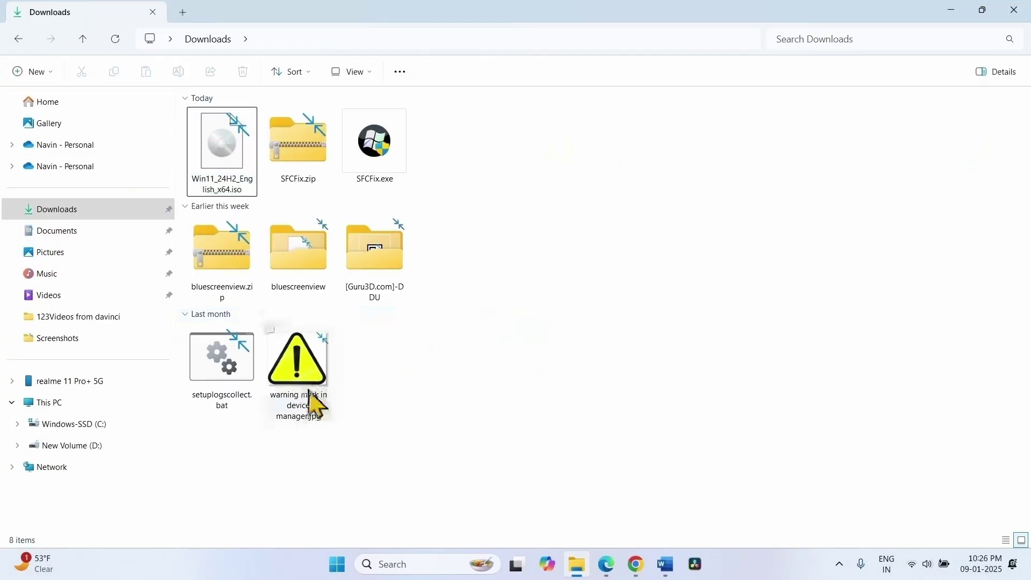
right_click(219, 157)
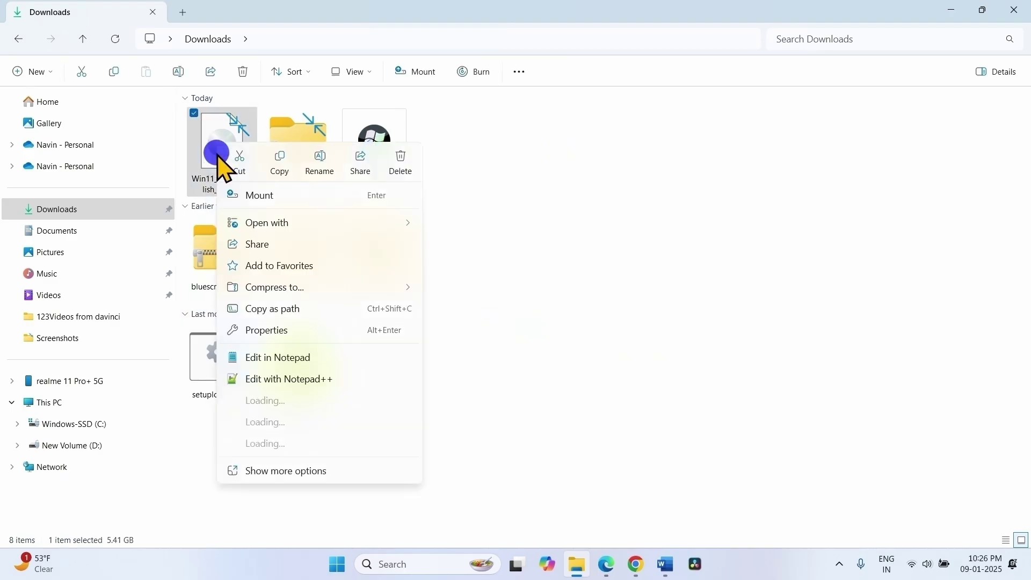
left_click(272, 200)
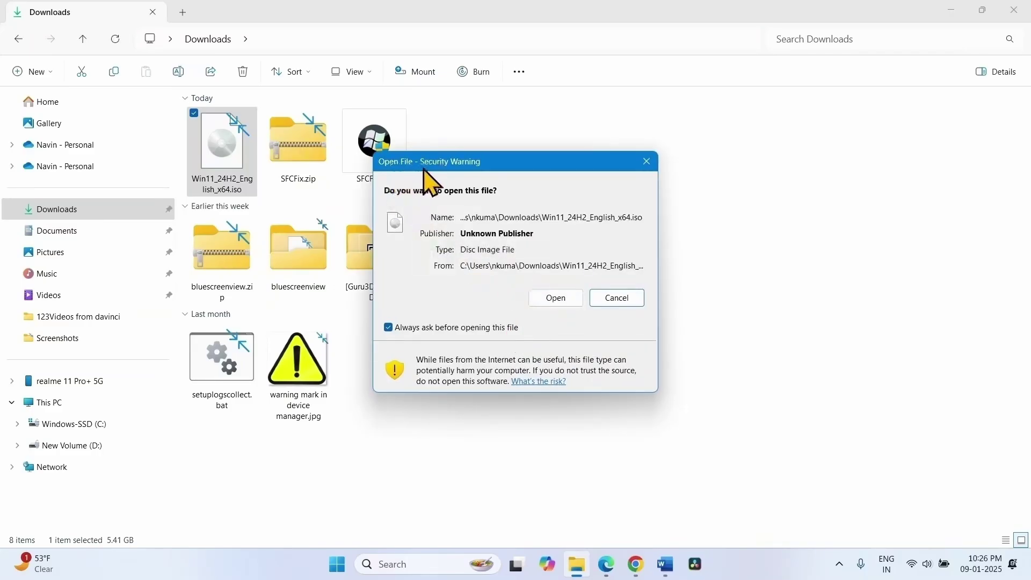
left_click(553, 302)
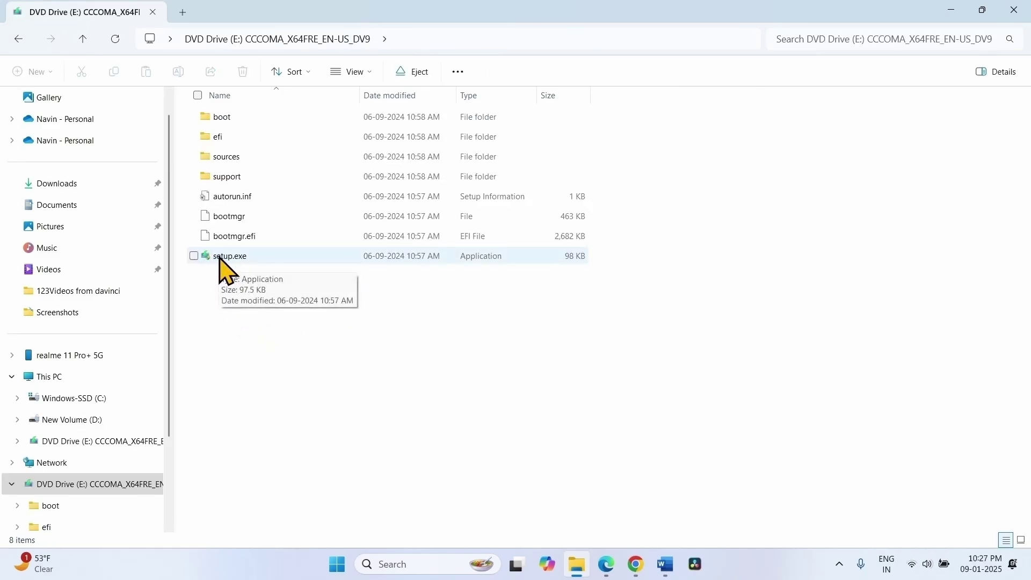
- Run setup.exe from DVD Drive (E:), allow it, and close the drive window
right_click(221, 257)
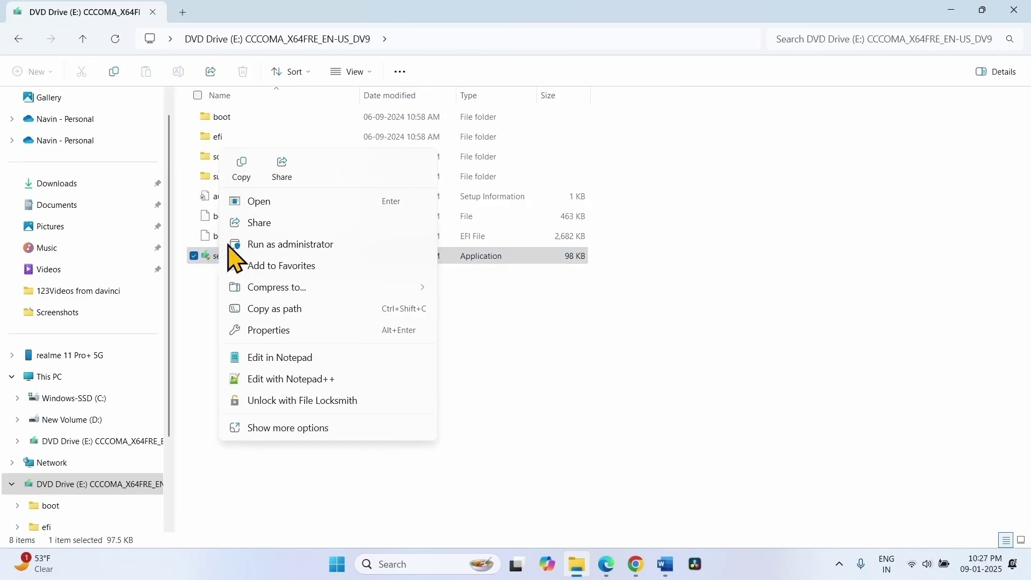
left_click(255, 203)
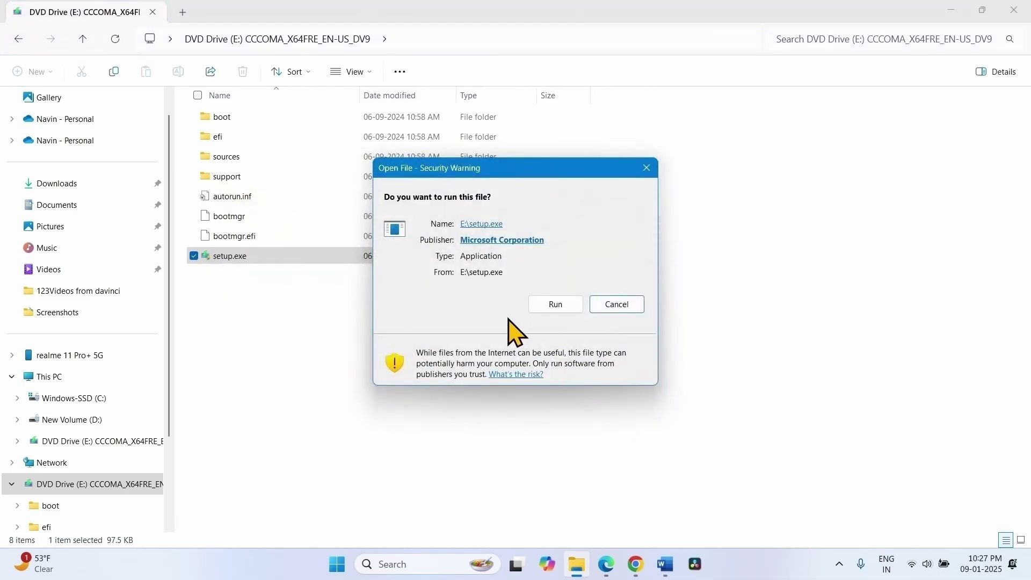
left_click(550, 312)
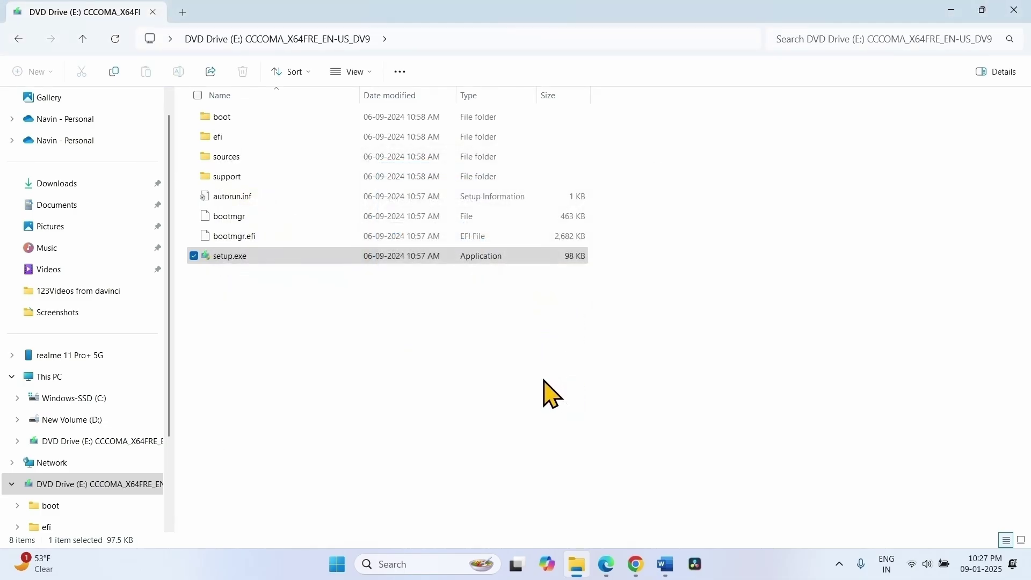
left_click(1014, 9)
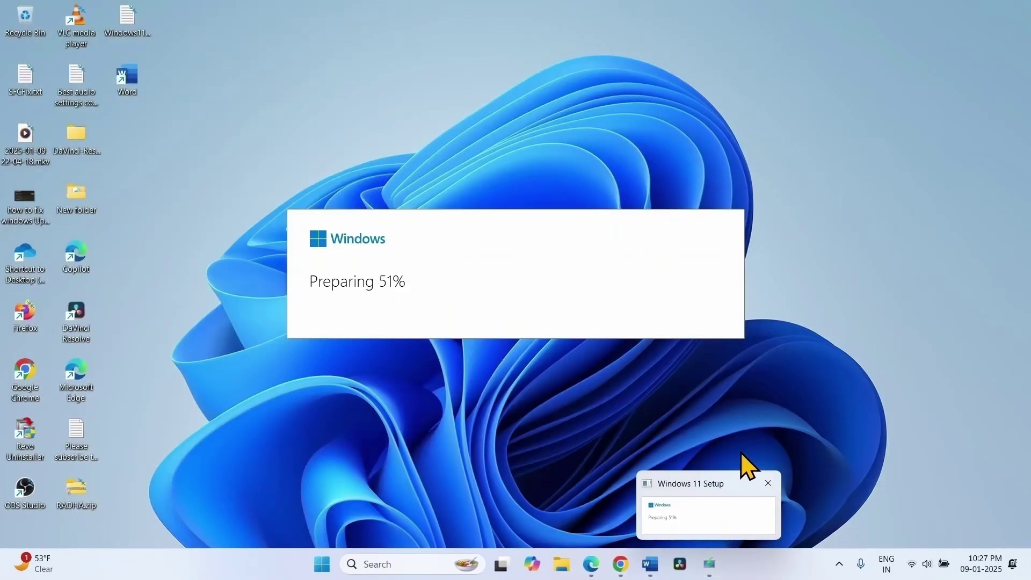
- Accept the licence terms, start the Windows 11 install, then dismiss the failure message
left_click(798, 337)
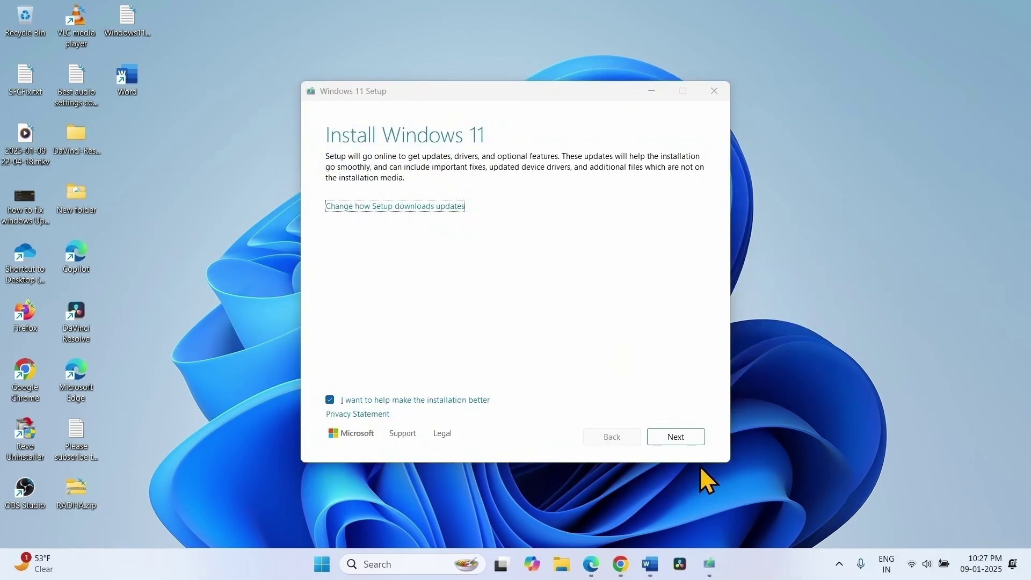
left_click(675, 438)
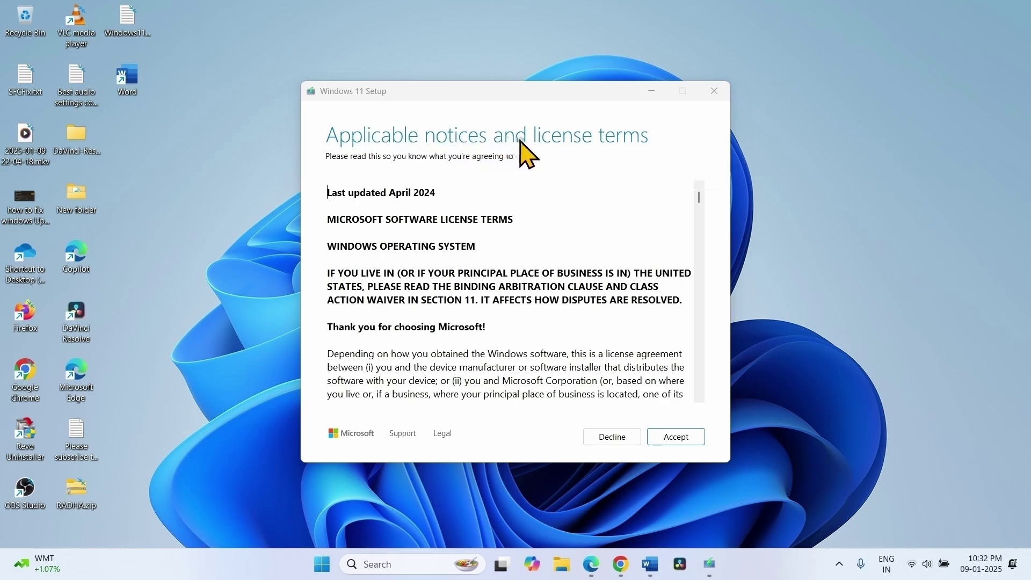
left_click(669, 443)
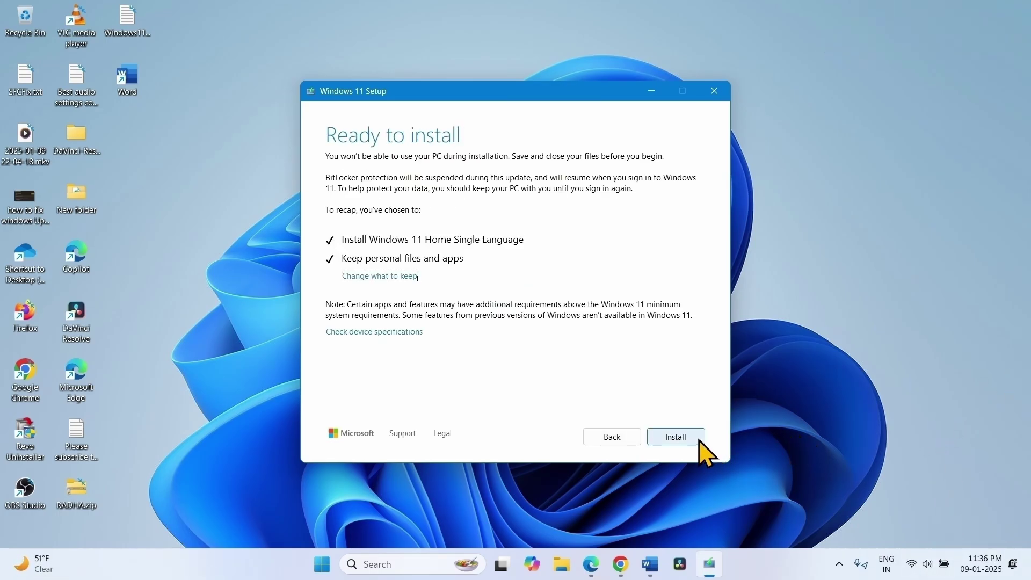
left_click(675, 437)
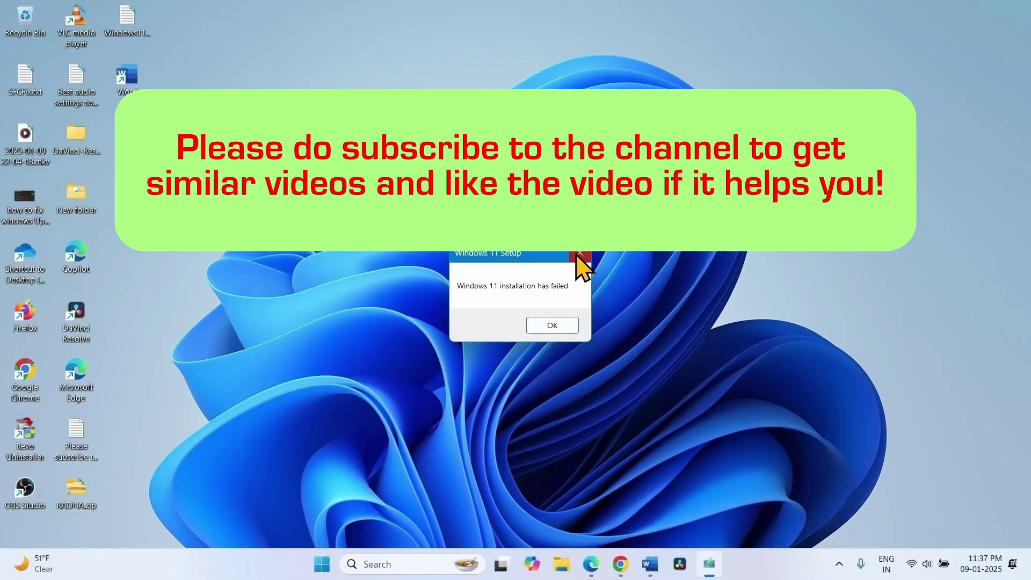
left_click(578, 256)
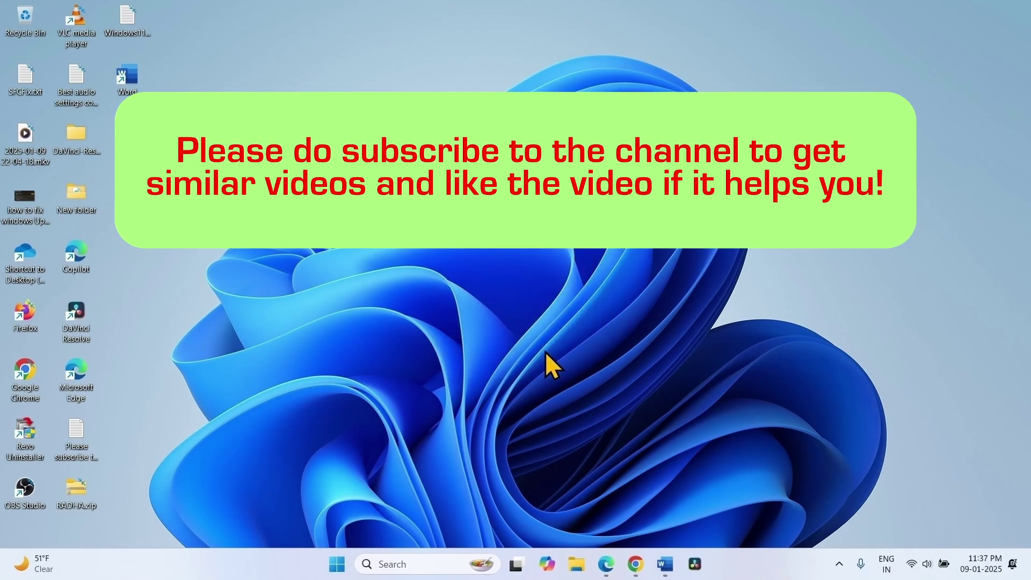